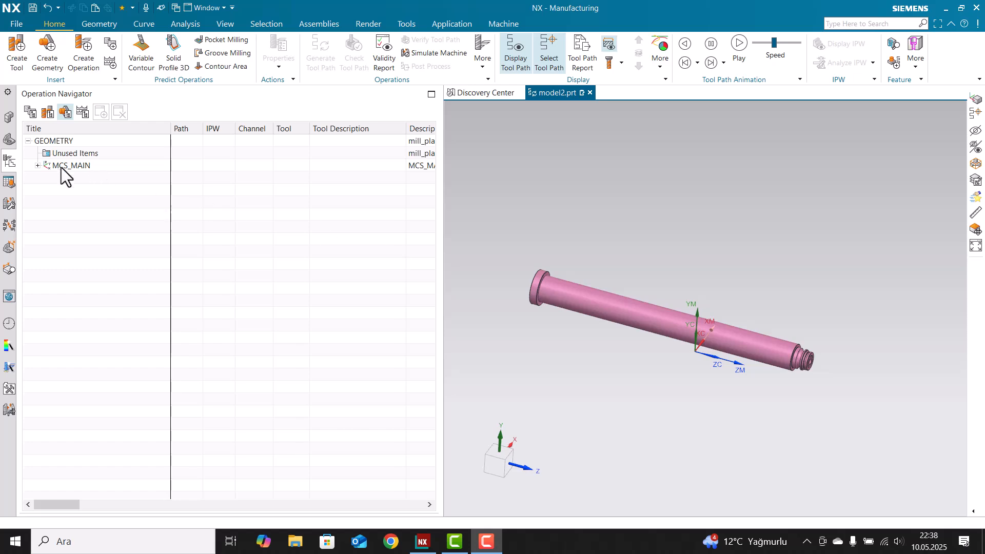
# - Examine the stepped and grooved end of the shaft, including its end face and bore
pyautogui.scroll(3, 754, 374)
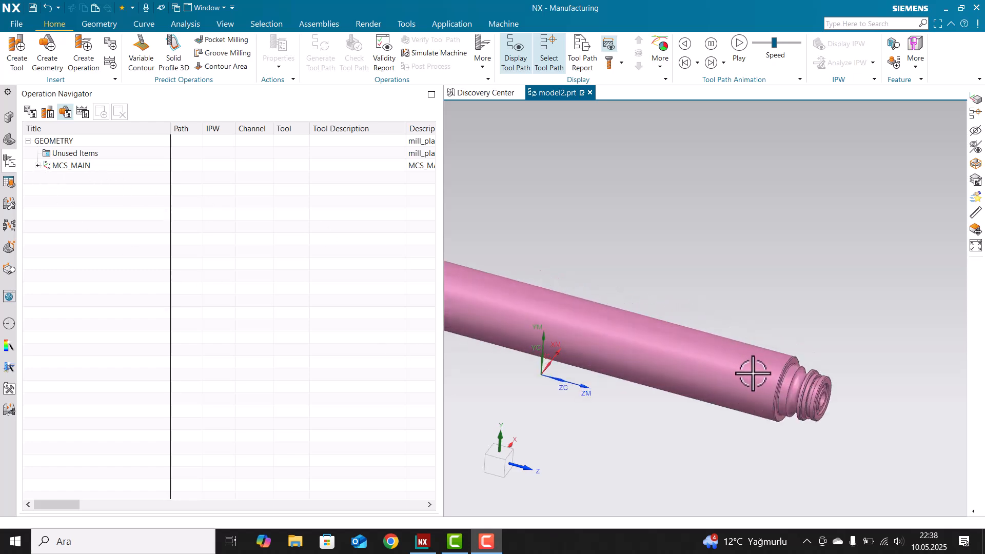
pyautogui.scroll(-3, 725, 340)
pyautogui.scroll(4, 732, 339)
pyautogui.moveTo(732, 339); pyautogui.dragTo(744, 295, button='middle')
pyautogui.scroll(3, 678, 315)
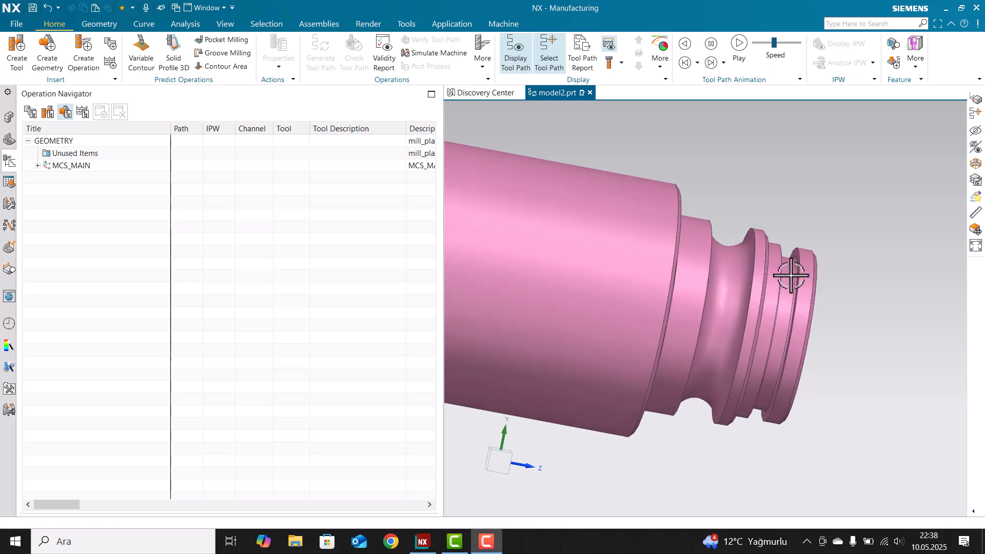
pyautogui.scroll(3, 793, 270)
pyautogui.scroll(-3, 791, 264)
pyautogui.moveTo(794, 268); pyautogui.dragTo(759, 277, button='middle')
pyautogui.scroll(4, 726, 281)
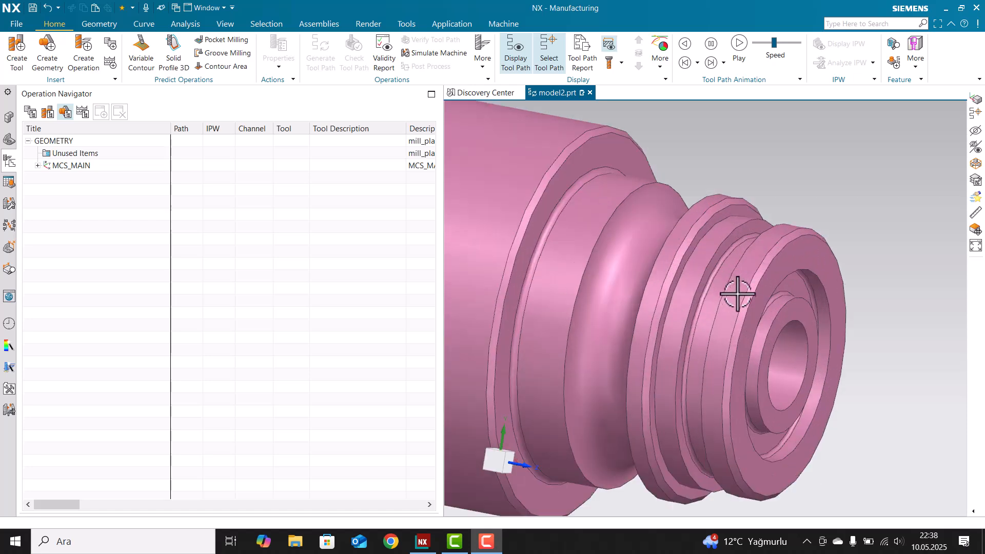
pyautogui.scroll(-4, 694, 279)
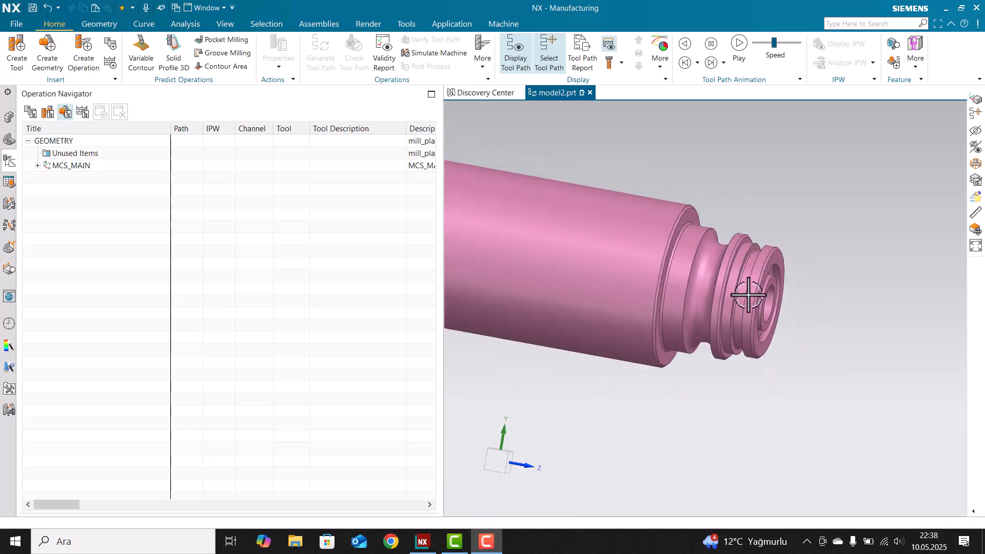
pyautogui.scroll(3, 746, 307)
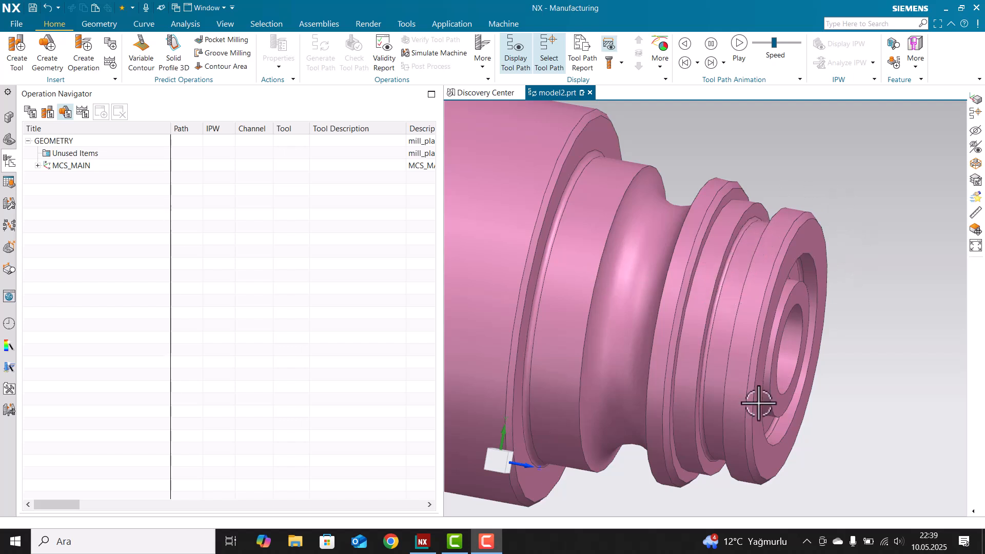
pyautogui.scroll(-5, 679, 261)
pyautogui.scroll(3, 679, 254)
pyautogui.scroll(-4, 677, 278)
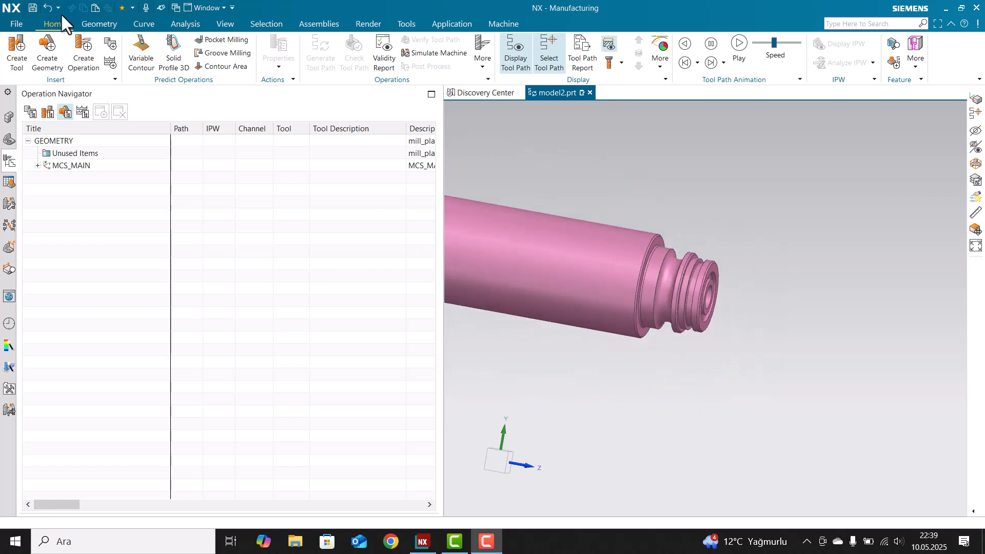
# - Reorient the WCS to the centre of the circular edge on the shaft's grooved end face
pyautogui.click(90, 24)
pyautogui.click(165, 67)
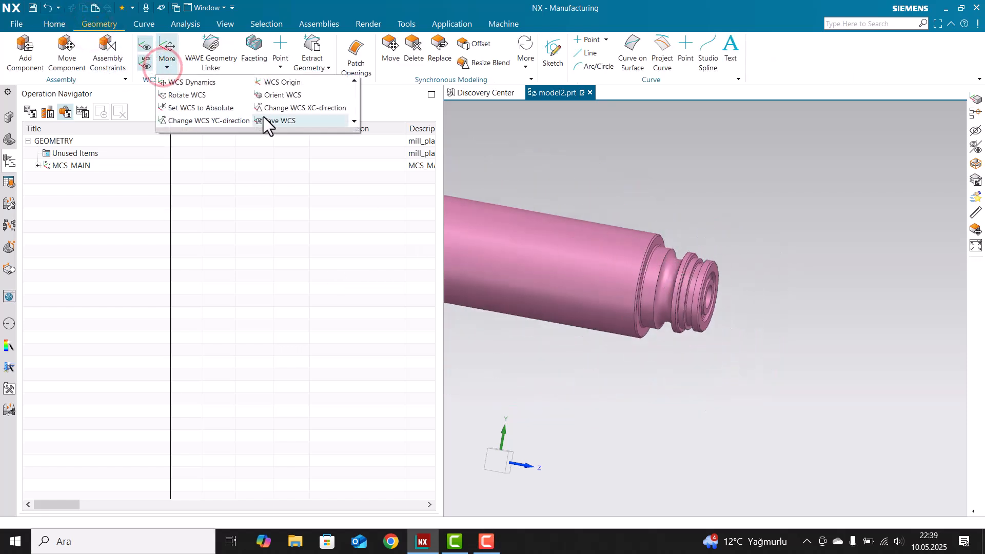
pyautogui.click(275, 96)
pyautogui.scroll(3, 724, 261)
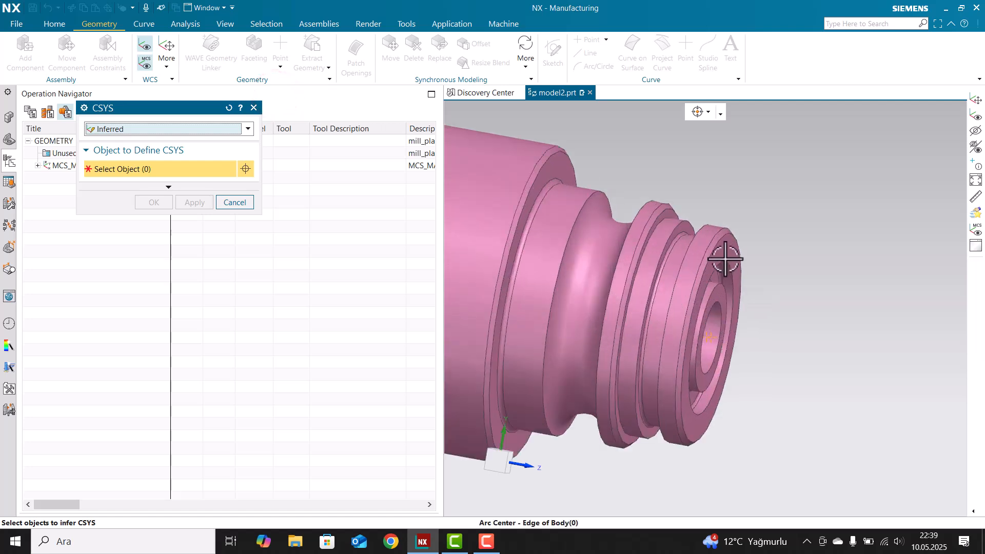
pyautogui.click(726, 248)
pyautogui.middleClick(742, 313)
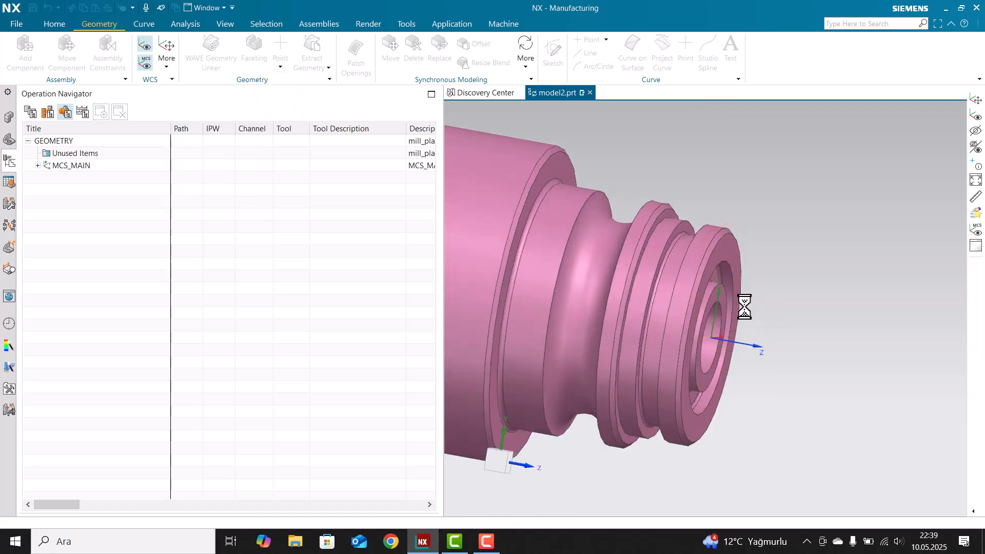
# - Turn the WCS so XC follows the shaft axis and ZC points radially upward, and offset it 12 along ZC
pyautogui.moveTo(813, 341); pyautogui.dragTo(810, 364, button='middle')
pyautogui.moveTo(735, 337)
pyautogui.mouseDown()
pyautogui.moveTo(699, 321)
pyautogui.moveTo(725, 333)
pyautogui.mouseUp()
pyautogui.click(713, 308)
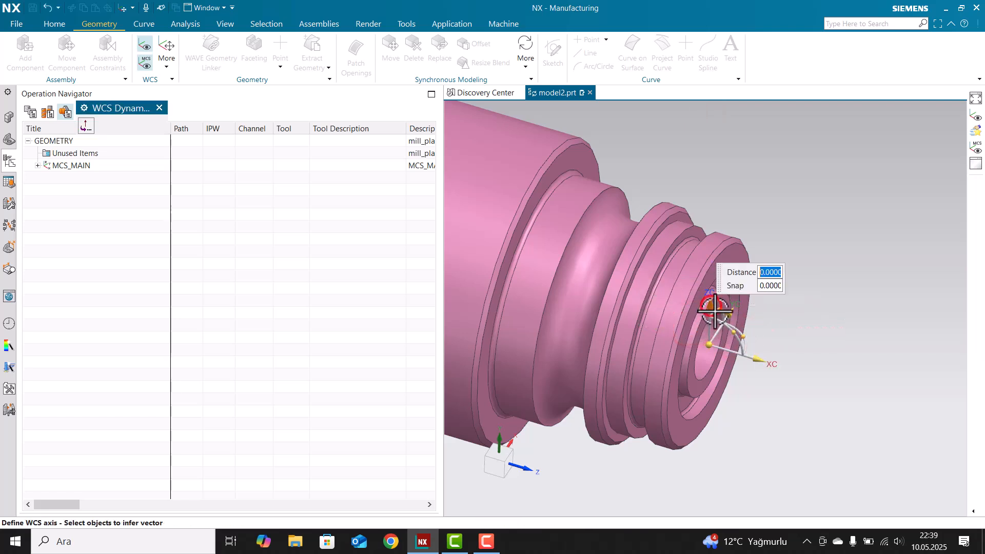
pyautogui.press('Return')
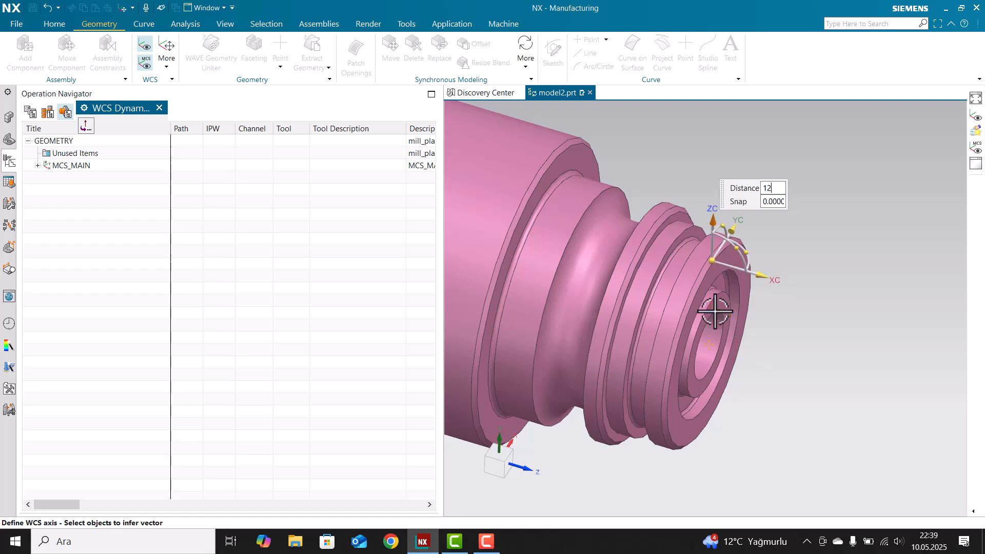
pyautogui.press('Escape')
# - Align the MCS_MAIN machine coordinate system with the WCS at the shaft's grooved end
pyautogui.scroll(-3, 801, 261)
pyautogui.moveTo(802, 260)
pyautogui.mouseDown(button='middle')
pyautogui.moveTo(796, 249)
pyautogui.moveTo(805, 242)
pyautogui.mouseUp(button='middle')
pyautogui.scroll(4, 734, 248)
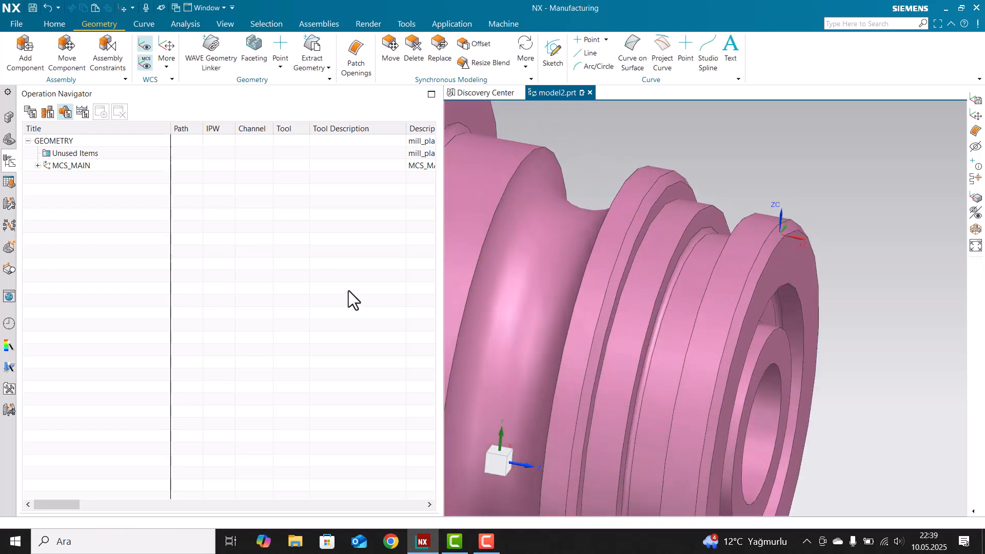
pyautogui.click(38, 166)
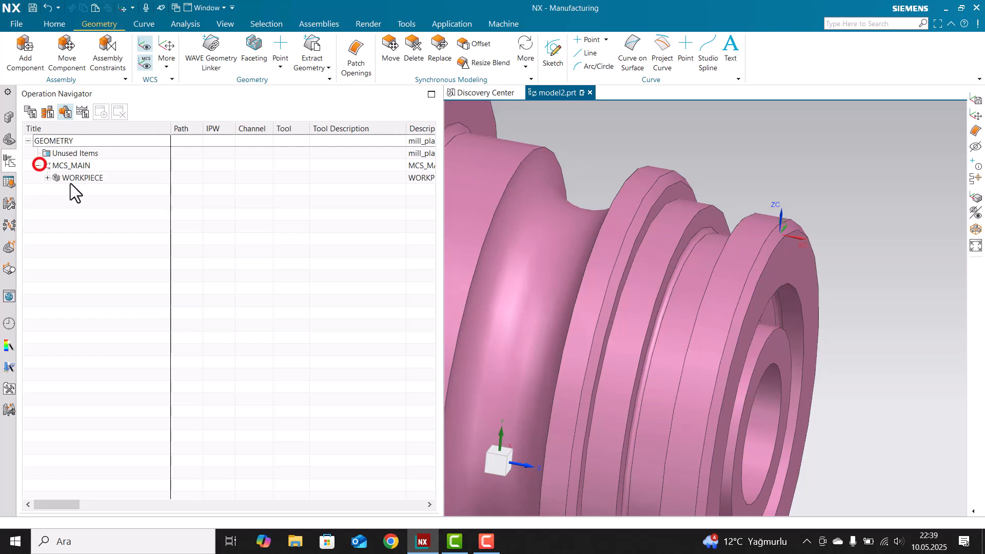
pyautogui.doubleClick(51, 165)
pyautogui.click(404, 163)
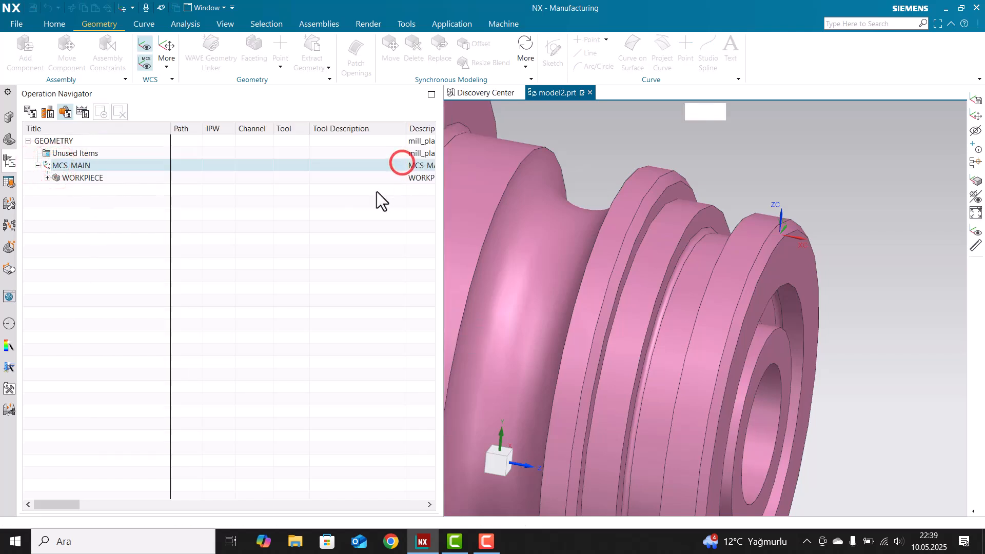
pyautogui.click(220, 165)
pyautogui.click(210, 181)
pyautogui.middleClick(209, 182)
pyautogui.middleClick(209, 192)
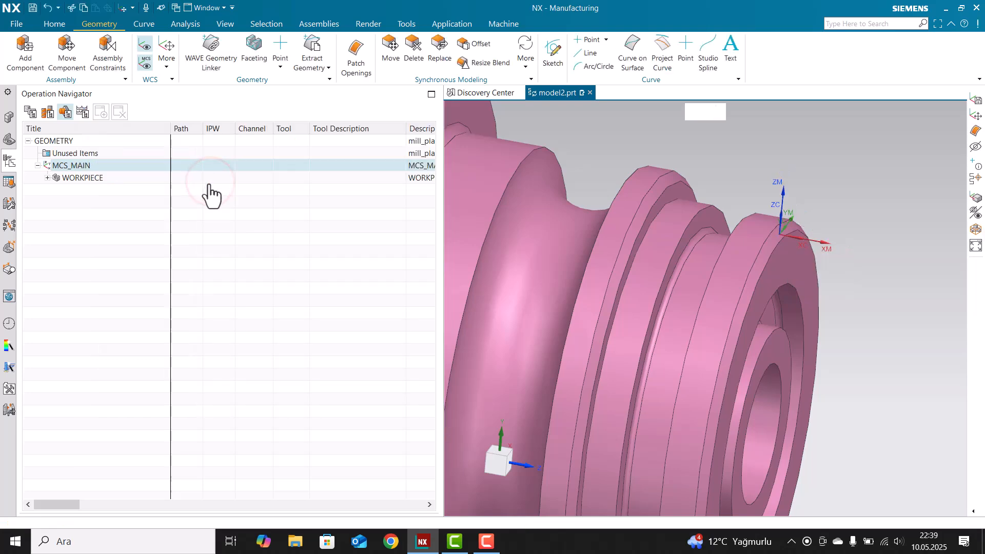
# - Delete the local MCS under WORKPIECE
pyautogui.click(49, 177)
pyautogui.click(88, 190)
pyautogui.rightClick(88, 189)
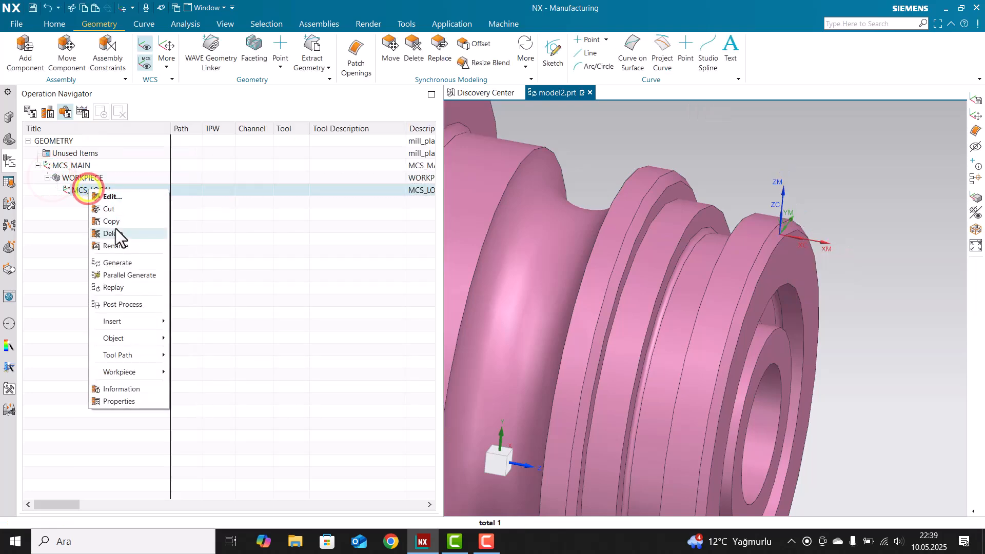
pyautogui.click(115, 227)
# - Insert a mill_multi-axis VARIABLE_CONTOUR operation under WORKPIECE and accept its initial parameters
pyautogui.scroll(-3, 888, 236)
pyautogui.moveTo(653, 232)
pyautogui.mouseDown(button='middle')
pyautogui.moveTo(651, 251)
pyautogui.moveTo(644, 229)
pyautogui.moveTo(647, 239)
pyautogui.mouseUp(button='middle')
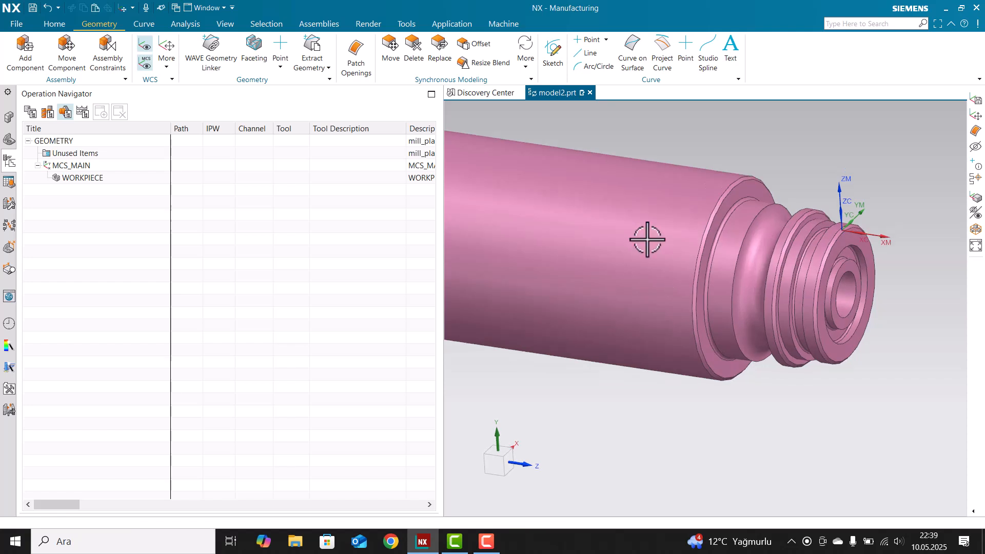
pyautogui.rightClick(92, 179)
pyautogui.click(132, 312)
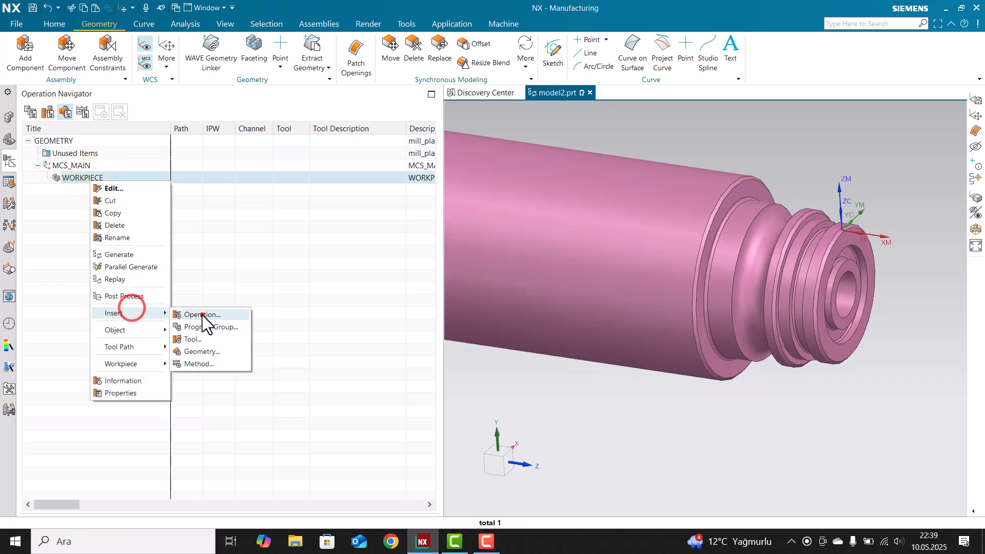
pyautogui.click(202, 314)
pyautogui.click(132, 142)
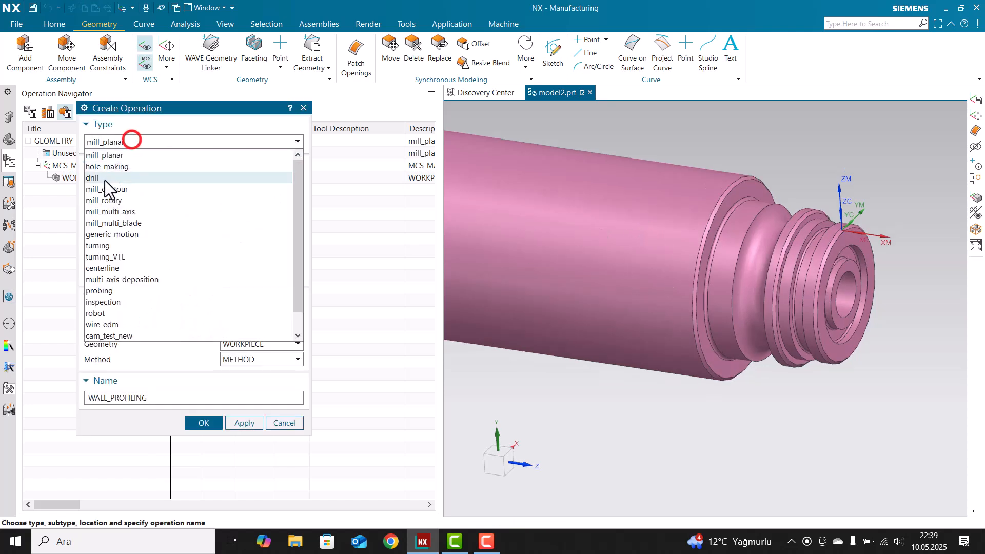
pyautogui.click(110, 212)
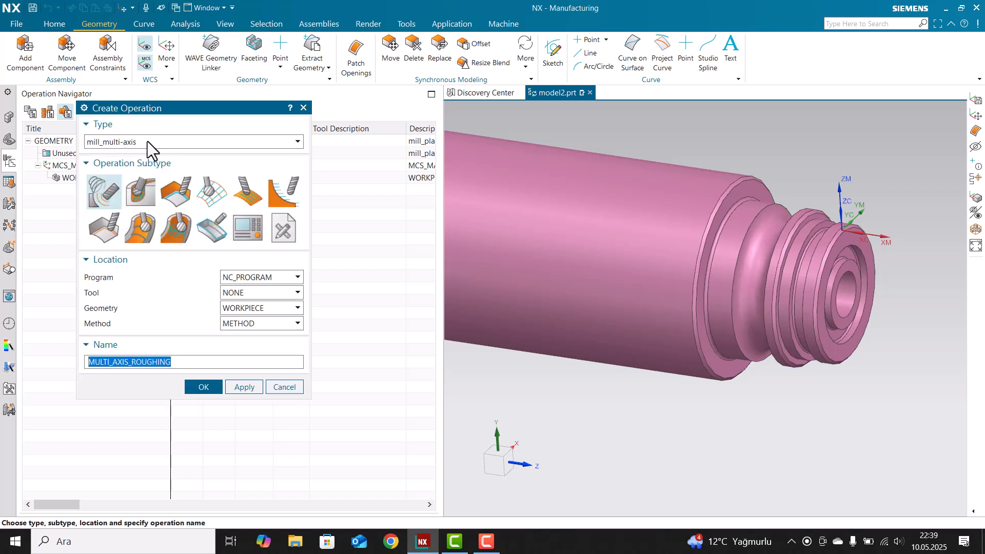
pyautogui.click(245, 197)
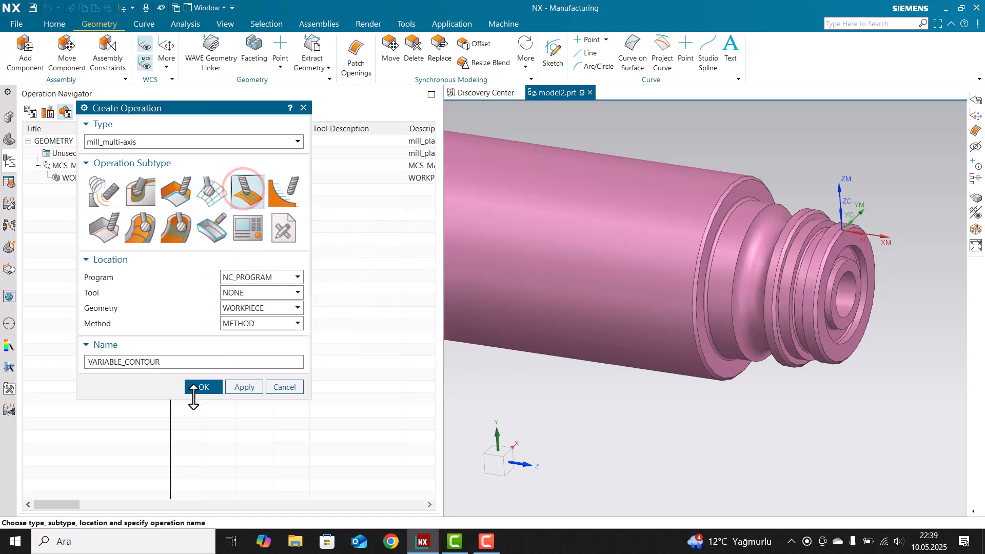
pyautogui.click(193, 387)
pyautogui.click(377, 488)
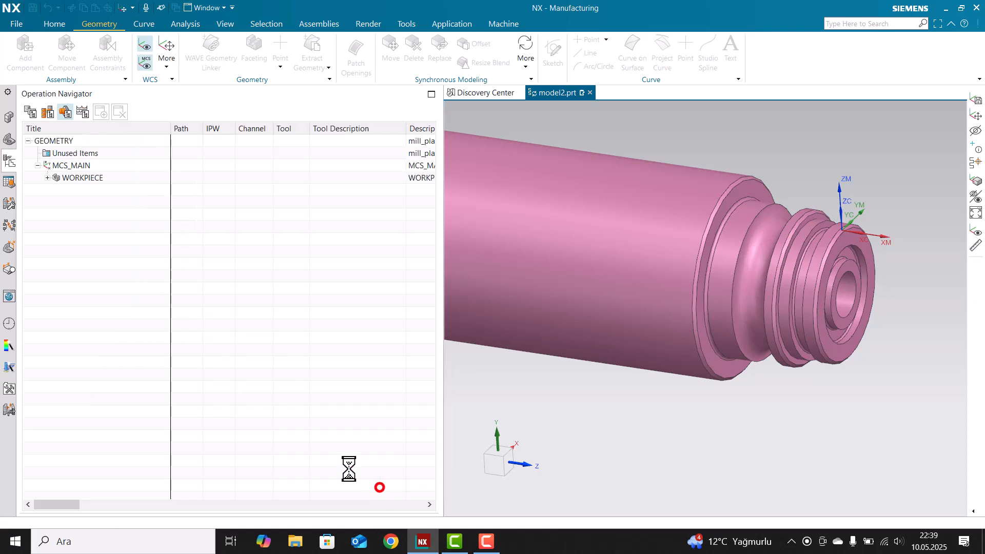
# - Open the VARIABLE_CONTOUR operation for editing and create a new MILL-type tool named d2r05 for it
pyautogui.scroll(3, 488, 212)
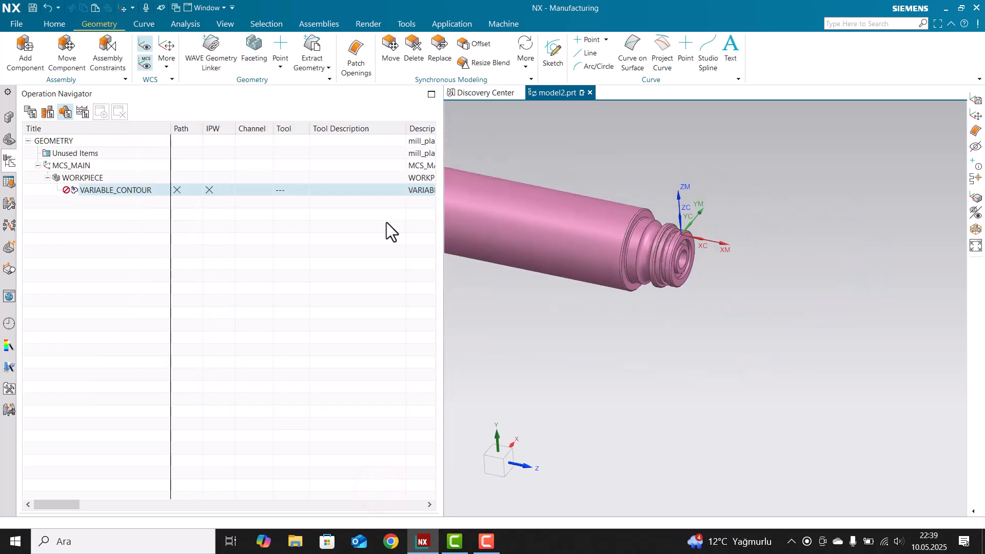
pyautogui.doubleClick(136, 193)
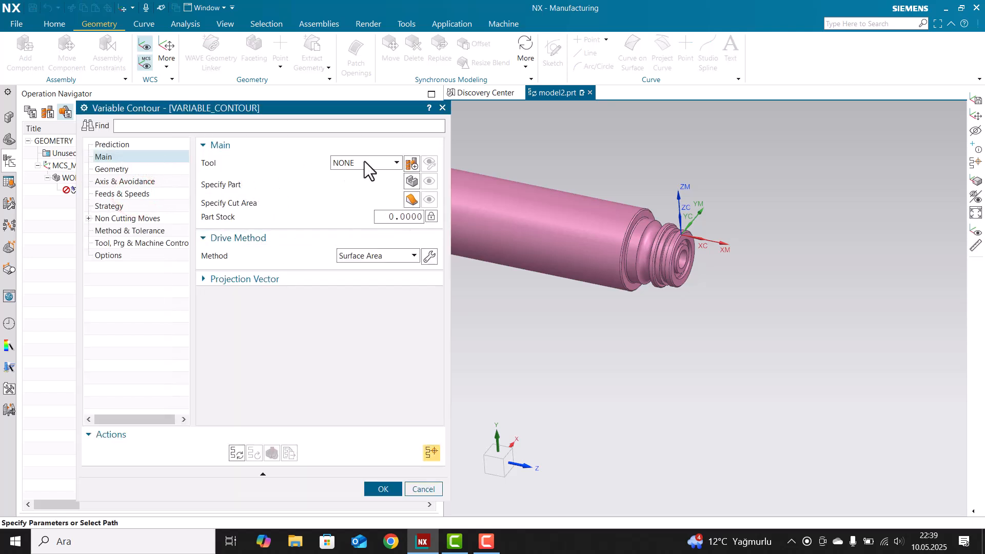
pyautogui.click(410, 165)
pyautogui.click(121, 237)
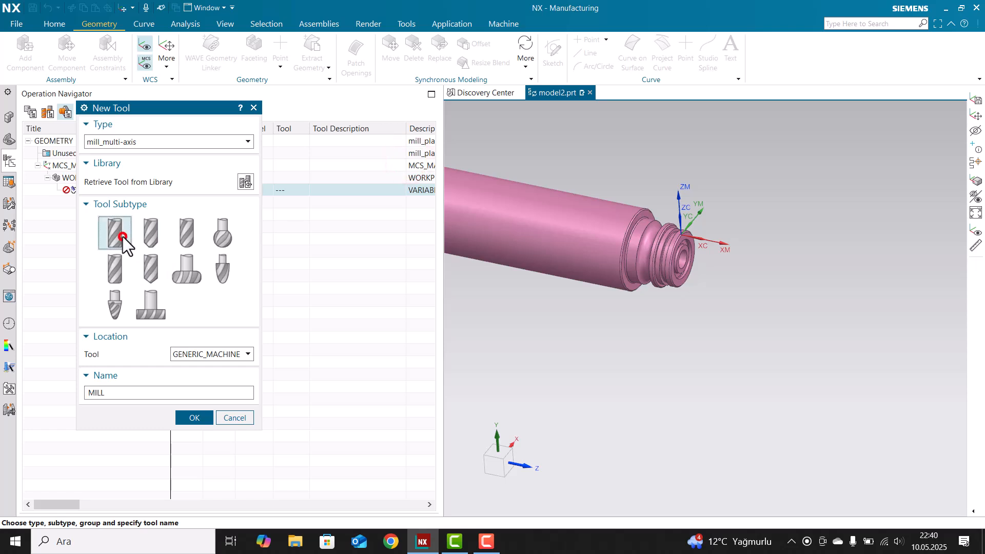
pyautogui.click(117, 390)
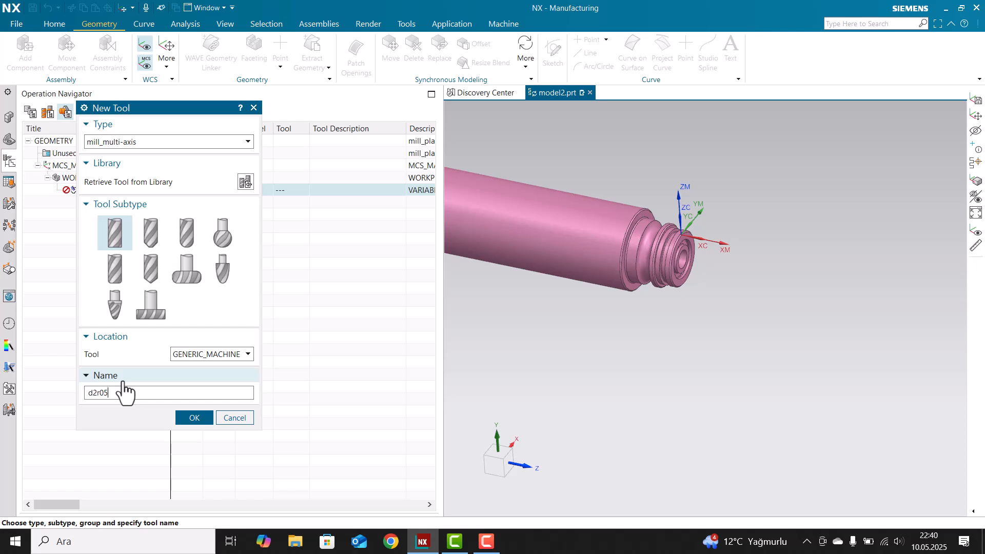
pyautogui.press('Return')
# - Set the tool's diameter to 2, lower radius to 0.5, tool number to 1 and adjust register to 1
pyautogui.write('2')
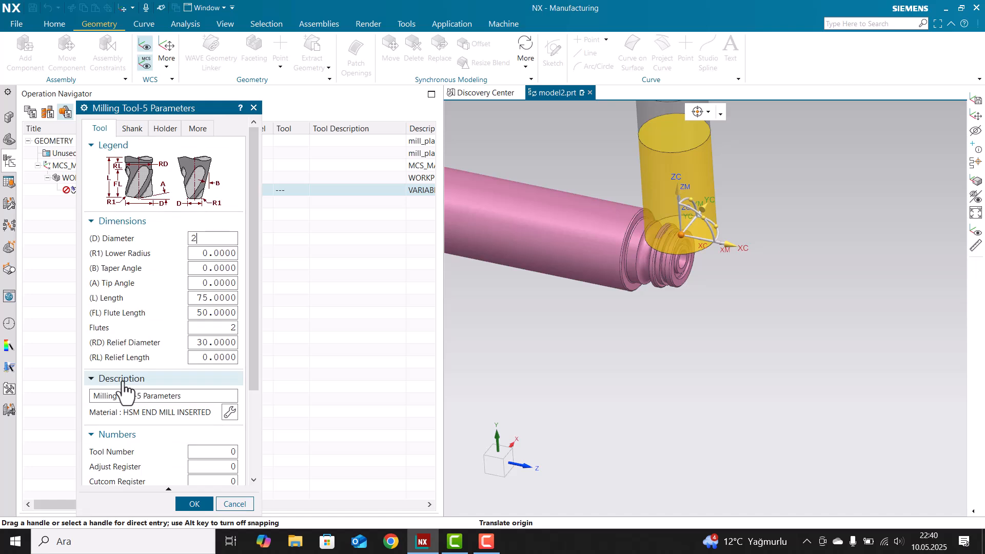
pyautogui.press('Tab')
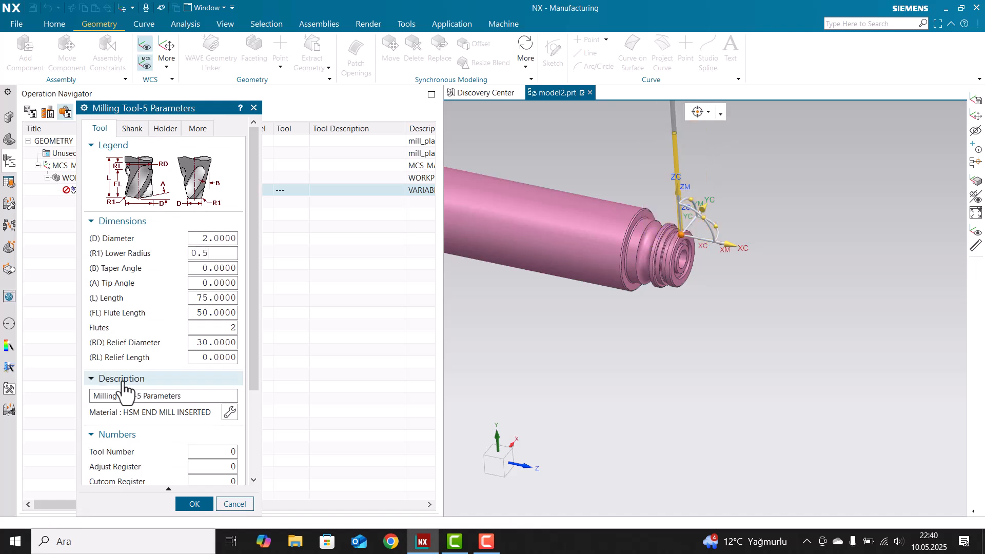
pyautogui.write('0.5')
pyautogui.press('Tab')
pyautogui.click(230, 451)
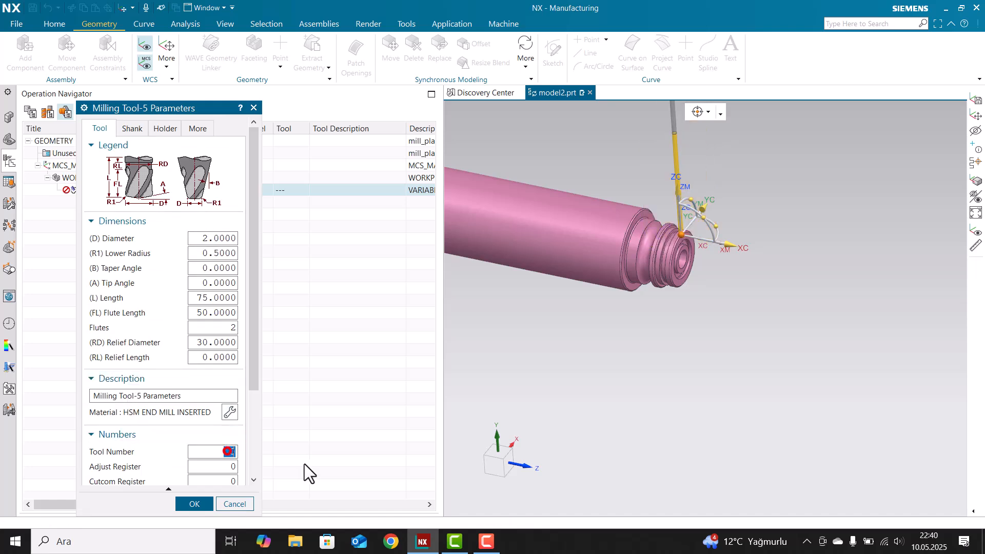
pyautogui.write('1')
pyautogui.press('Tab')
pyautogui.write('1')
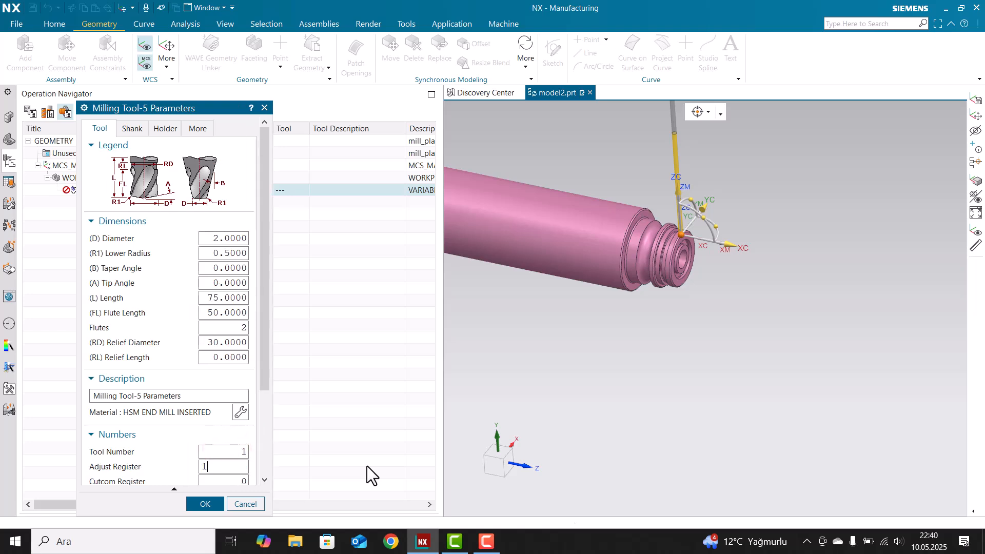
pyautogui.press('Tab')
pyautogui.click(205, 504)
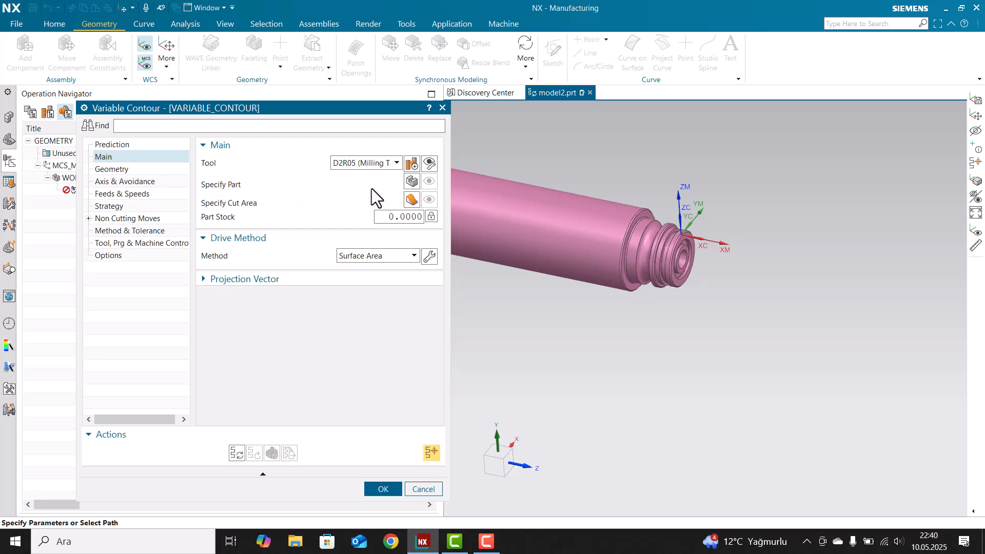
# - Specify the shaft's solid body as the part geometry of the Variable Contour operation
pyautogui.click(412, 181)
pyautogui.click(616, 300)
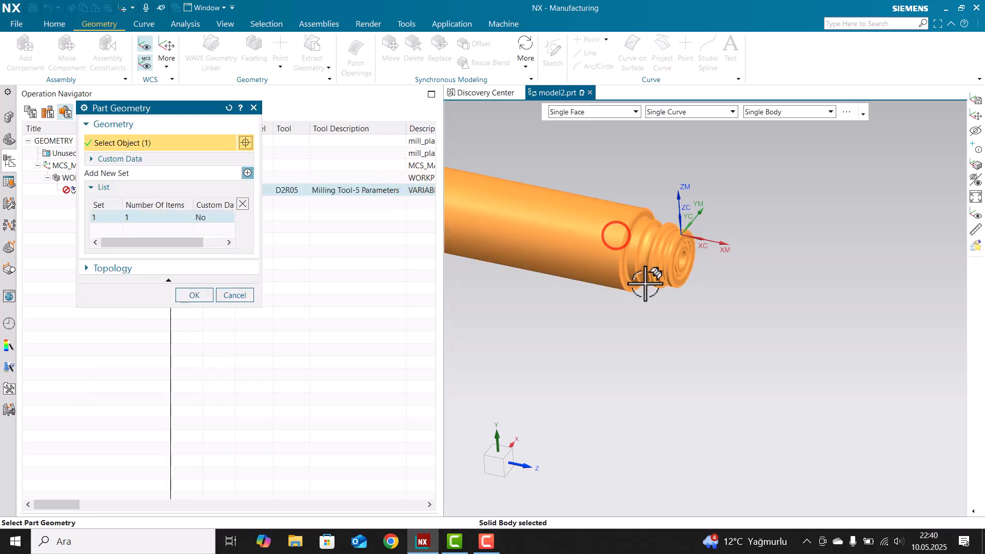
pyautogui.scroll(3, 636, 287)
pyautogui.click(187, 295)
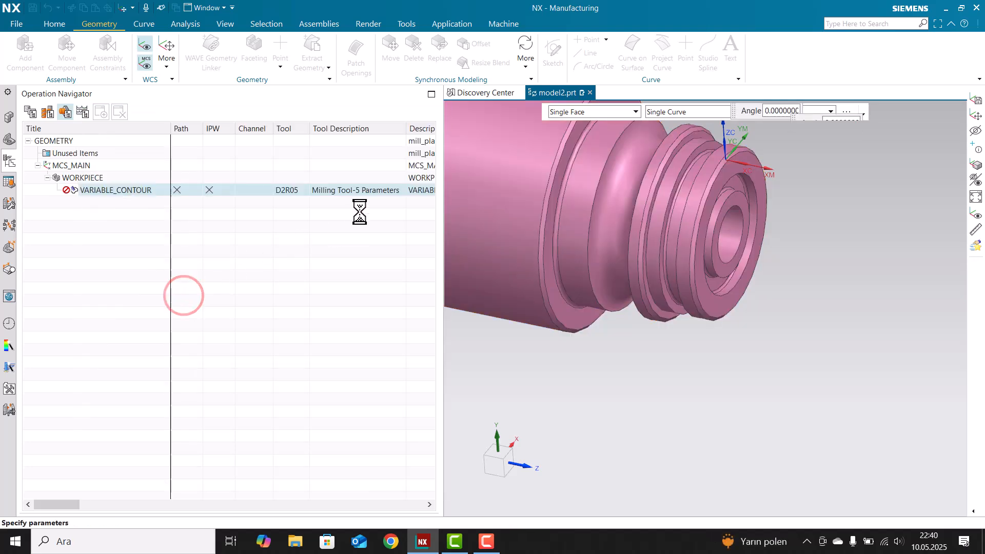
# - Start specifying the cut area and select the floor face of the groove nearest the shaft's end
pyautogui.click(412, 200)
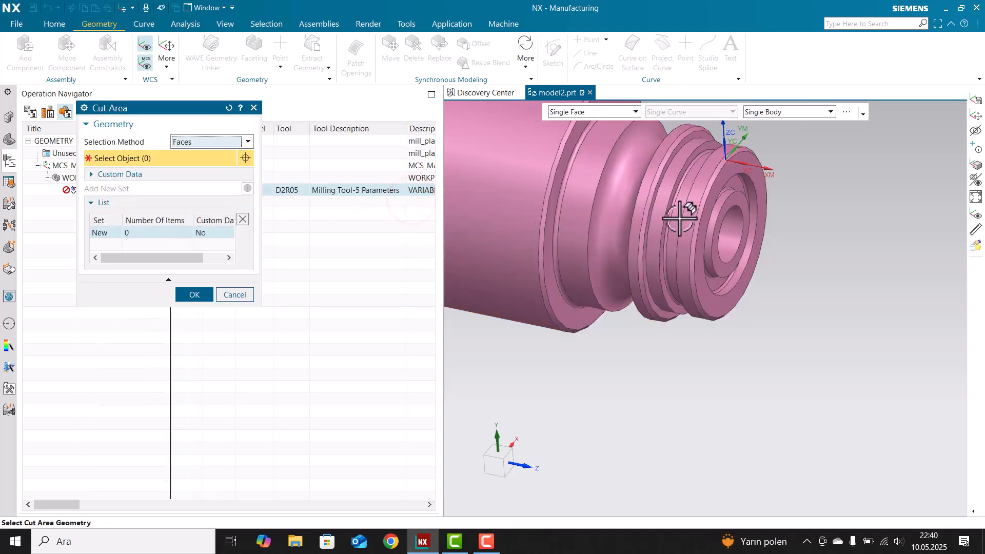
pyautogui.moveTo(708, 194); pyautogui.dragTo(726, 202, button='middle')
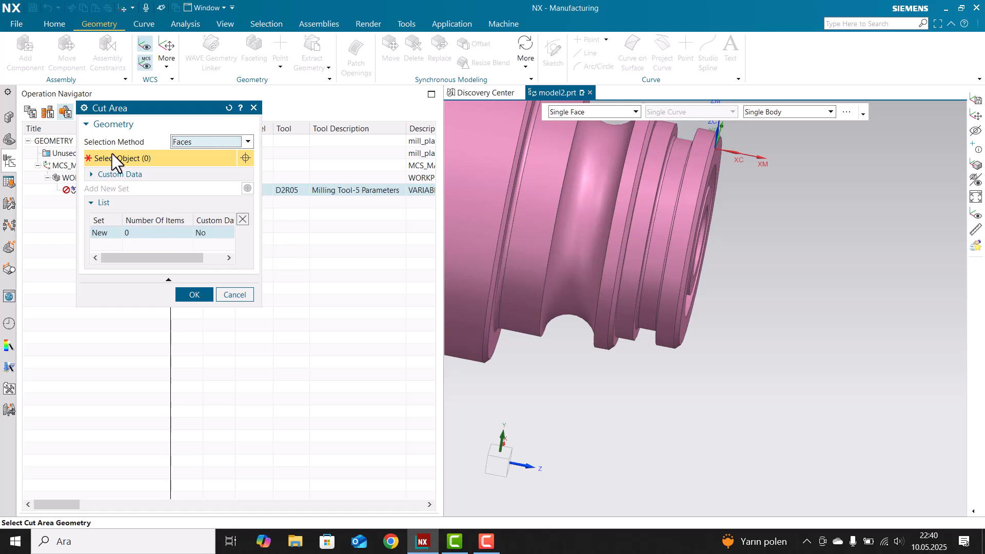
pyautogui.moveTo(721, 238); pyautogui.dragTo(677, 238, button='middle')
pyautogui.click(684, 201)
pyautogui.moveTo(669, 179); pyautogui.dragTo(737, 232, button='middle')
pyautogui.scroll(5, 728, 223)
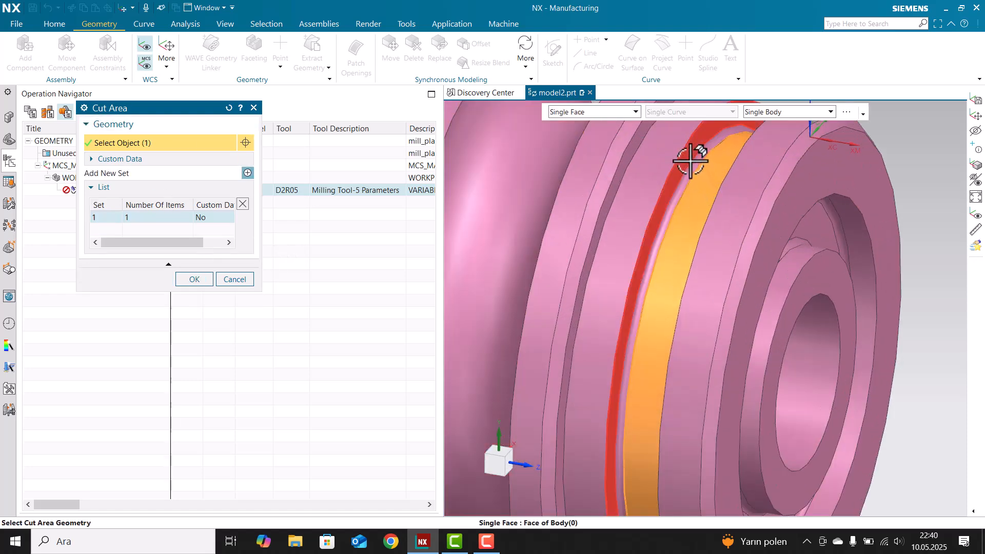
# - Add the two groove side faces adjoining the floor on the shaft-end side to the cut area
pyautogui.scroll(-4, 758, 176)
pyautogui.moveTo(758, 176); pyautogui.dragTo(791, 176, button='middle')
pyautogui.scroll(1, 719, 176)
pyautogui.scroll(-1, 717, 178)
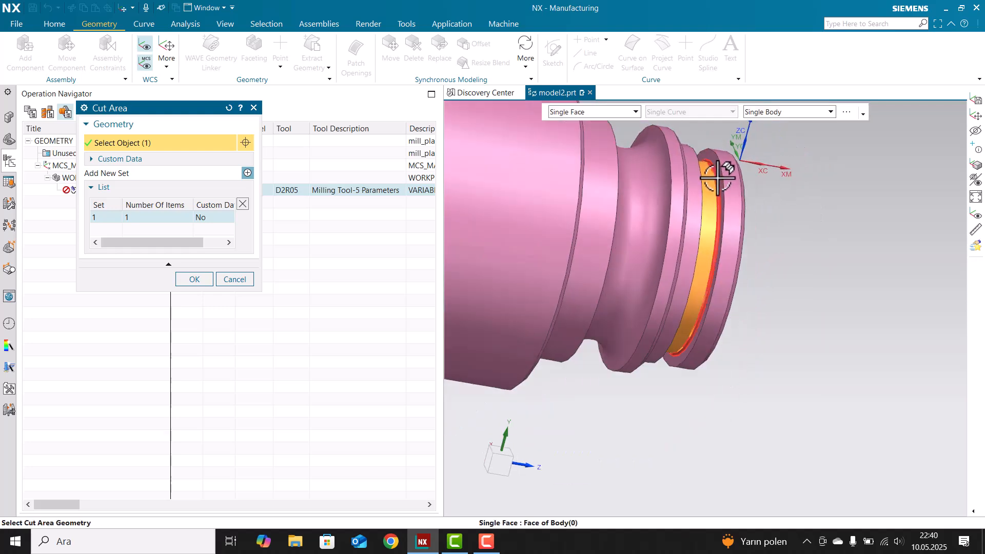
pyautogui.scroll(4, 717, 178)
pyautogui.click(717, 178)
pyautogui.click(722, 176)
pyautogui.scroll(-4, 760, 242)
# - Add the two groove side faces opposite the shaft end to the cut area and accept the selection
pyautogui.moveTo(761, 242); pyautogui.dragTo(717, 234, button='middle')
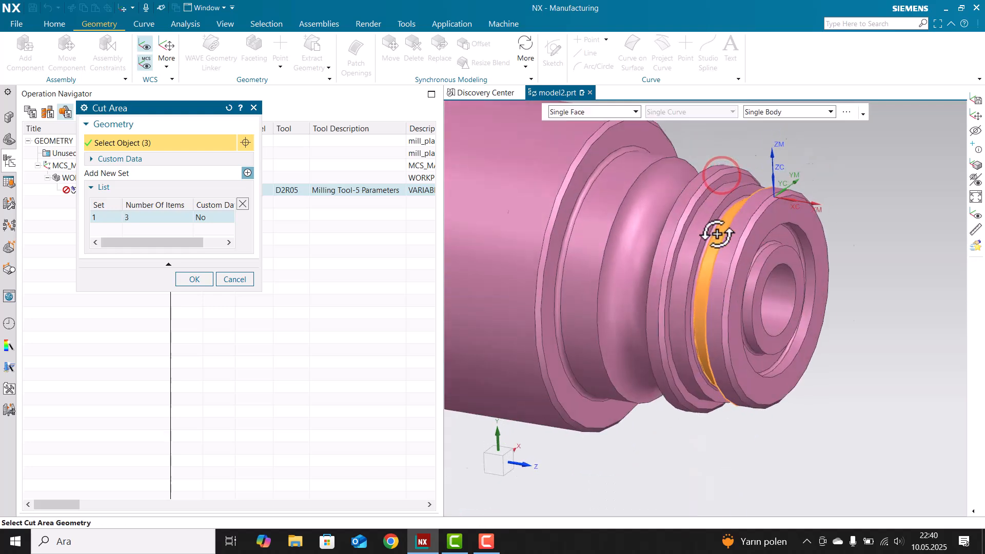
pyautogui.scroll(4, 716, 221)
pyautogui.click(715, 209)
pyautogui.click(714, 209)
pyautogui.scroll(-4, 715, 209)
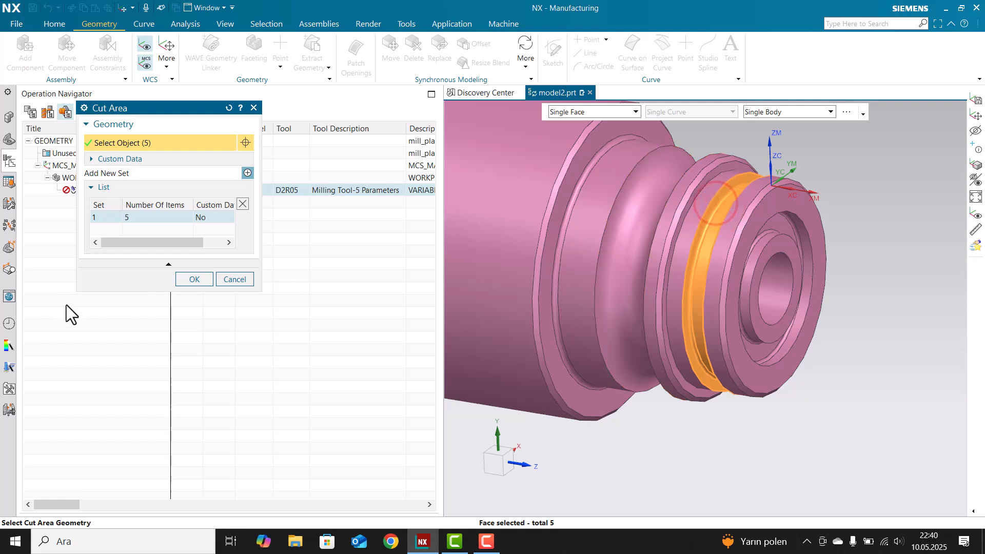
pyautogui.click(180, 279)
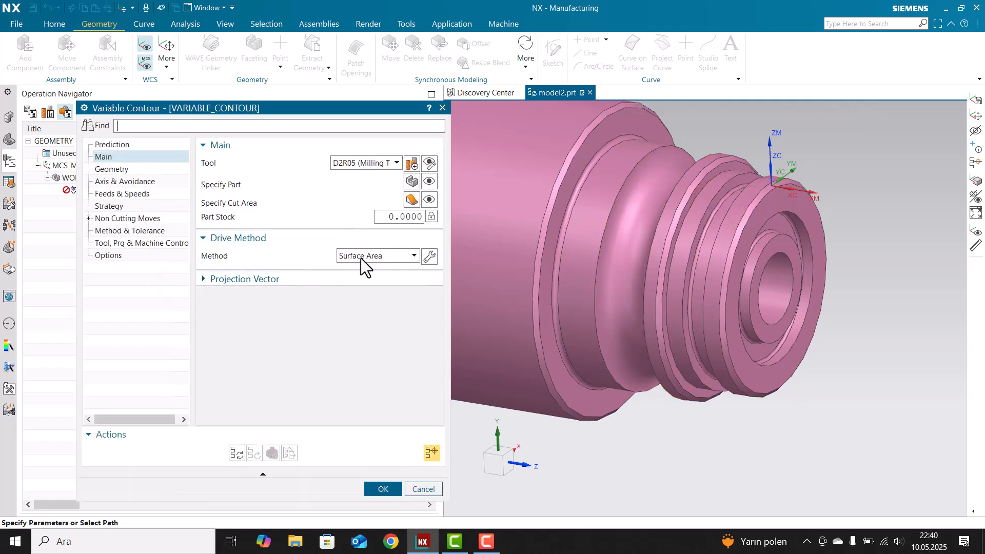
# - Open the Surface Area drive method settings and select the groove's floor face as drive geometry
pyautogui.click(430, 257)
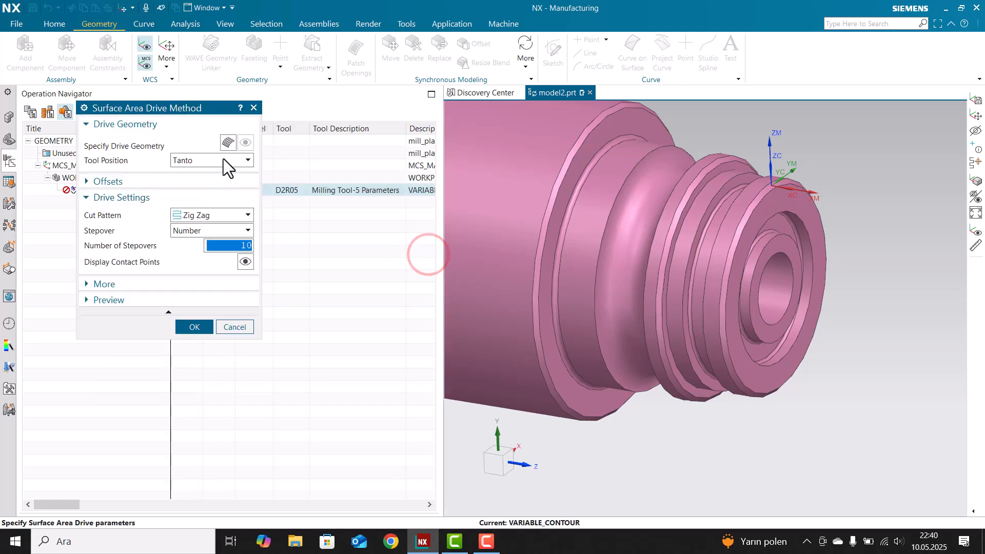
pyautogui.click(227, 145)
pyautogui.click(227, 179)
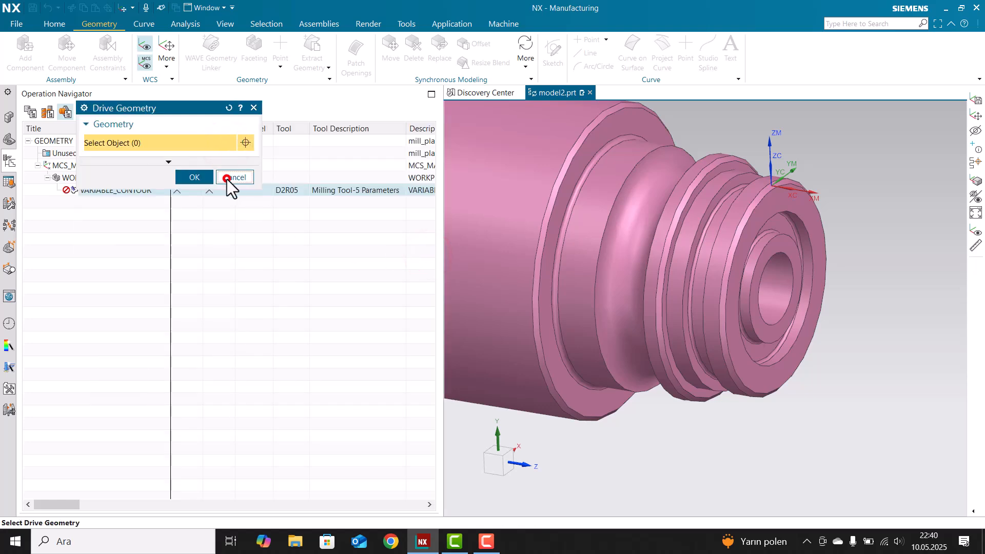
pyautogui.moveTo(768, 197); pyautogui.dragTo(783, 202, button='middle')
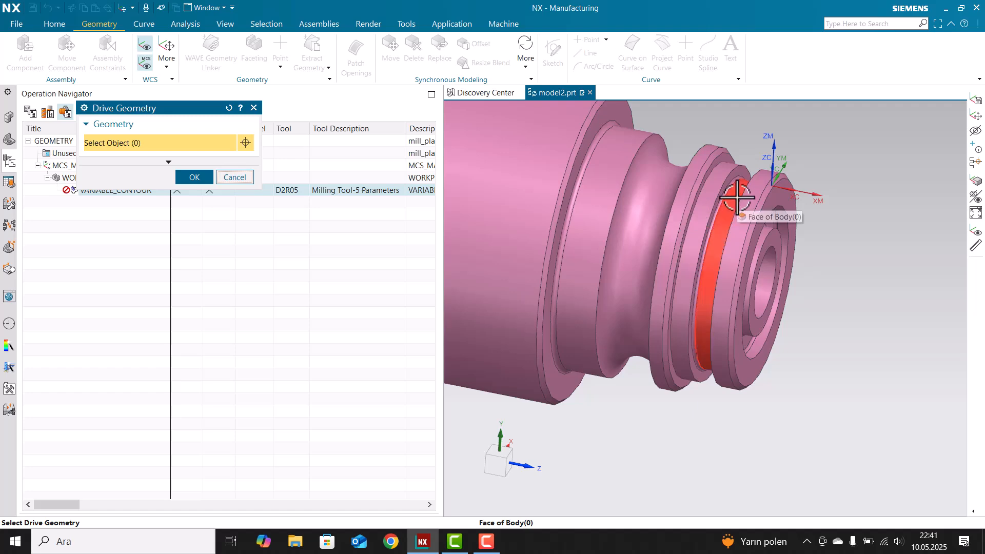
pyautogui.click(737, 197)
# - Try to add the narrow face beside the groove floor to the drive geometry, and accept the drive selection
pyautogui.scroll(-3, 750, 171)
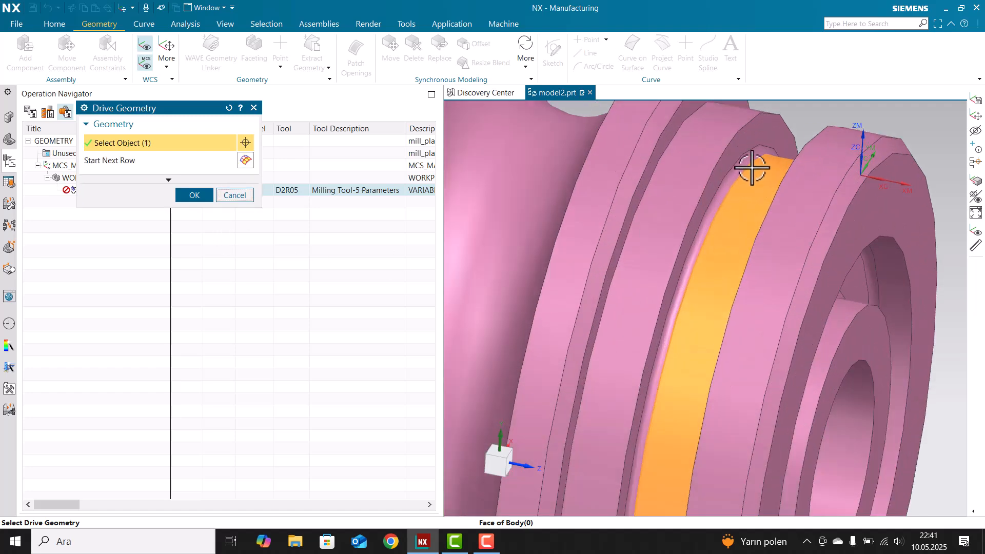
pyautogui.click(737, 169)
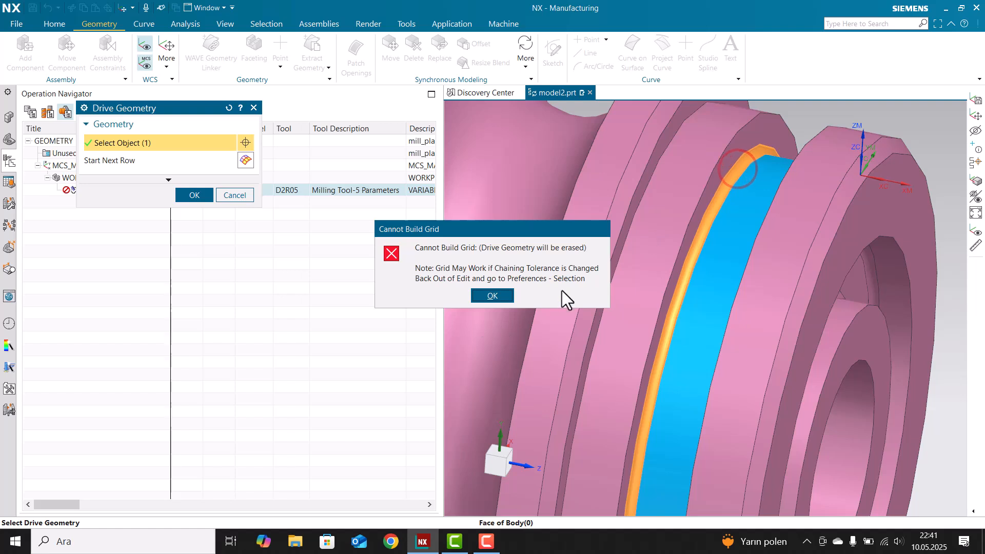
pyautogui.click(500, 296)
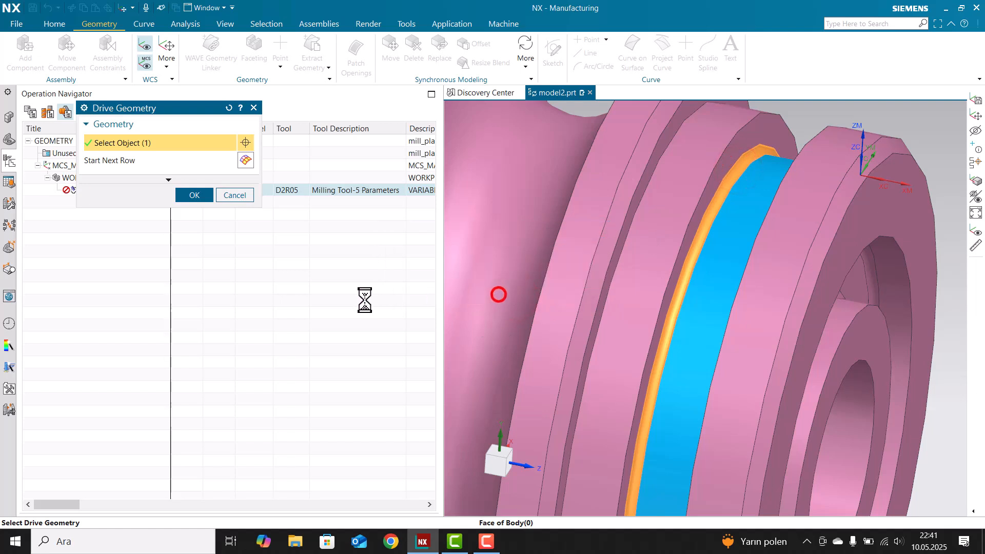
pyautogui.click(204, 196)
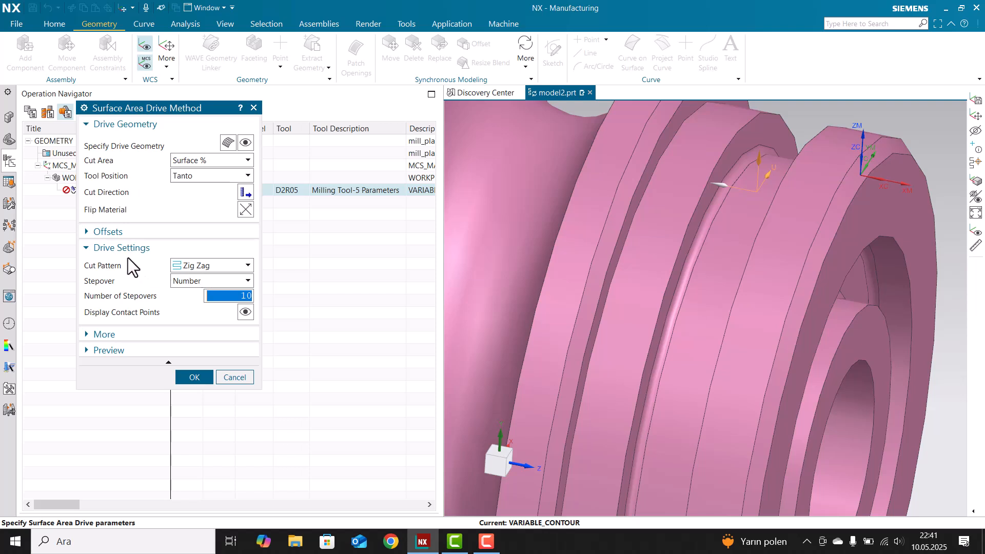
# - Set the drive's cut pattern to Helical and accept the drive settings with a stepover number of 10
pyautogui.click(200, 266)
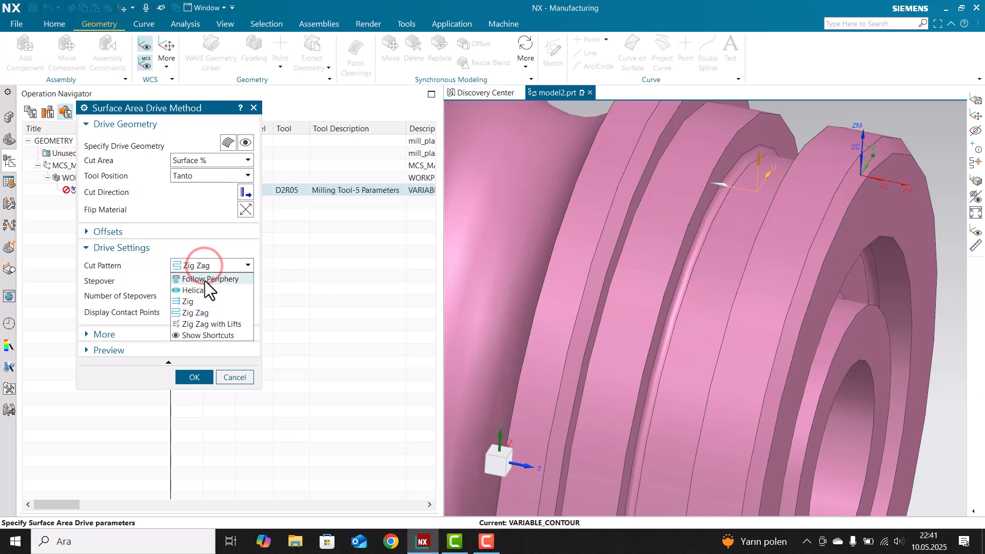
pyautogui.click(195, 290)
pyautogui.moveTo(230, 296); pyautogui.dragTo(317, 319)
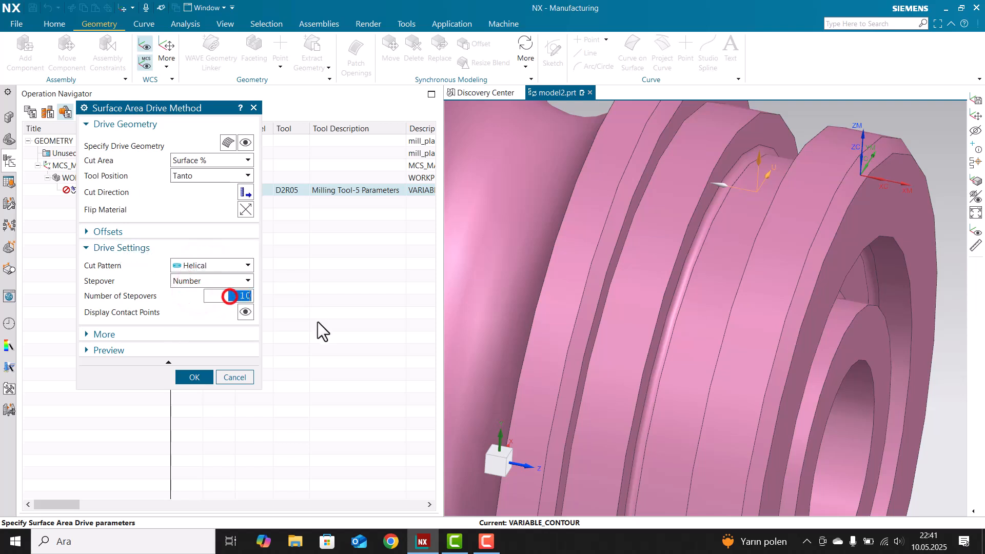
pyautogui.click(213, 281)
pyautogui.click(208, 280)
pyautogui.moveTo(224, 296); pyautogui.dragTo(296, 322)
pyautogui.doubleClick(232, 296)
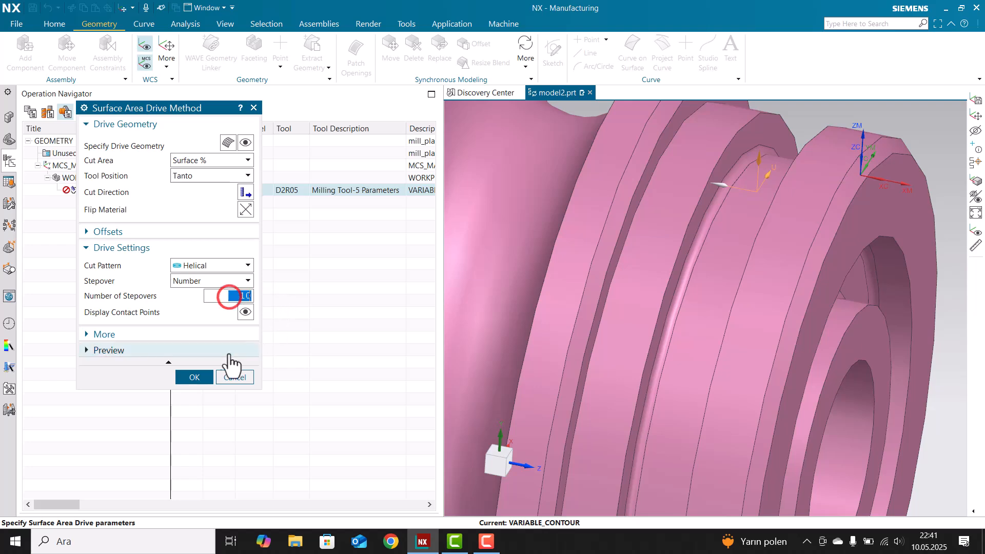
pyautogui.click(194, 377)
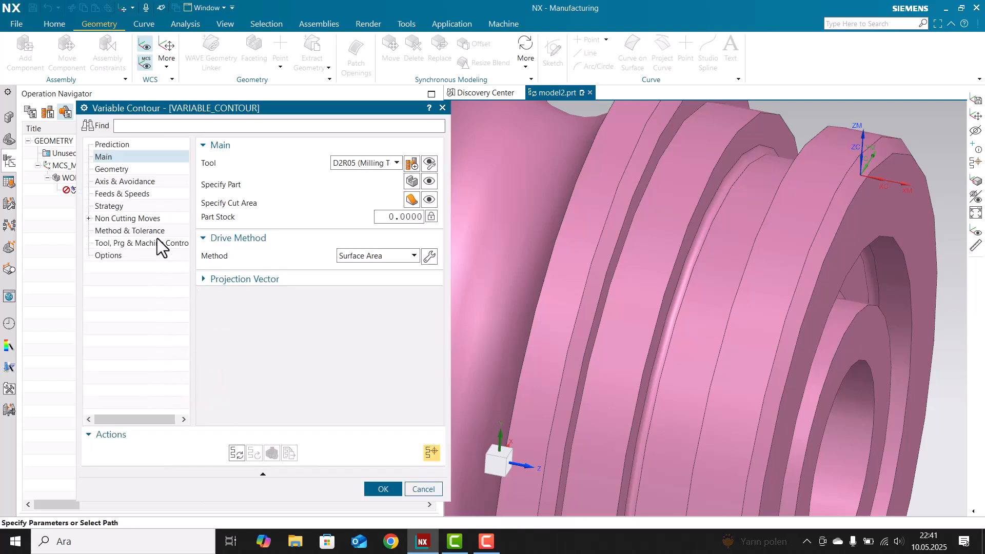
pyautogui.click(122, 172)
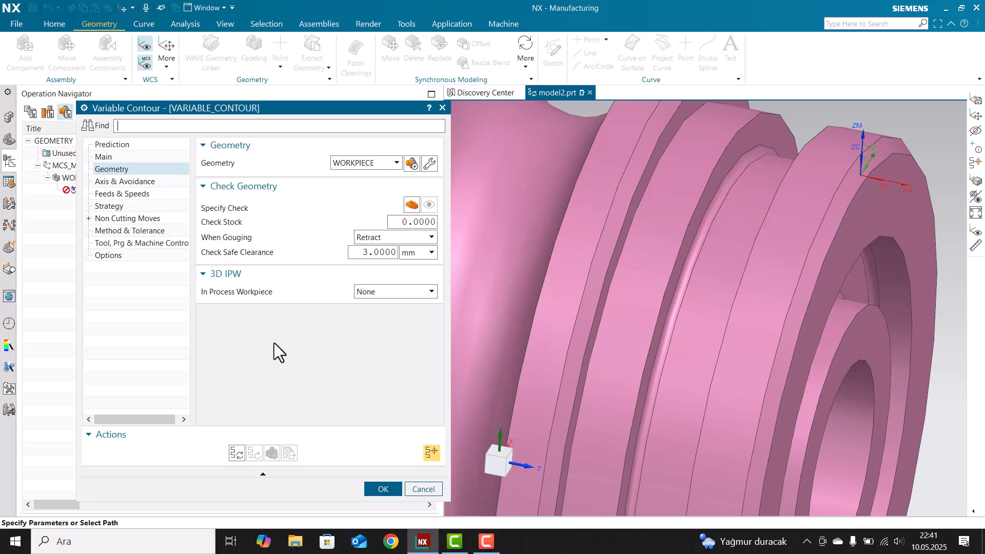
pyautogui.click(128, 193)
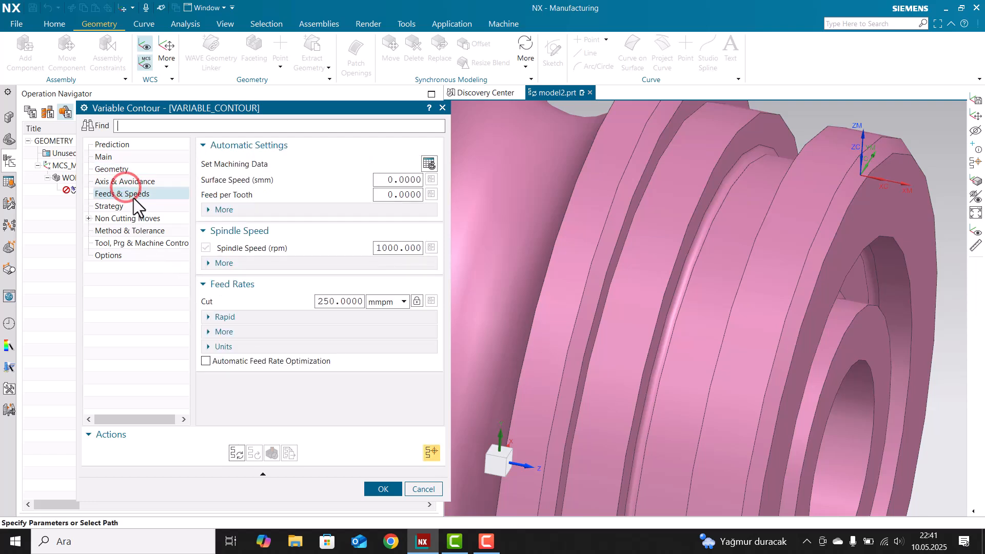
pyautogui.click(131, 183)
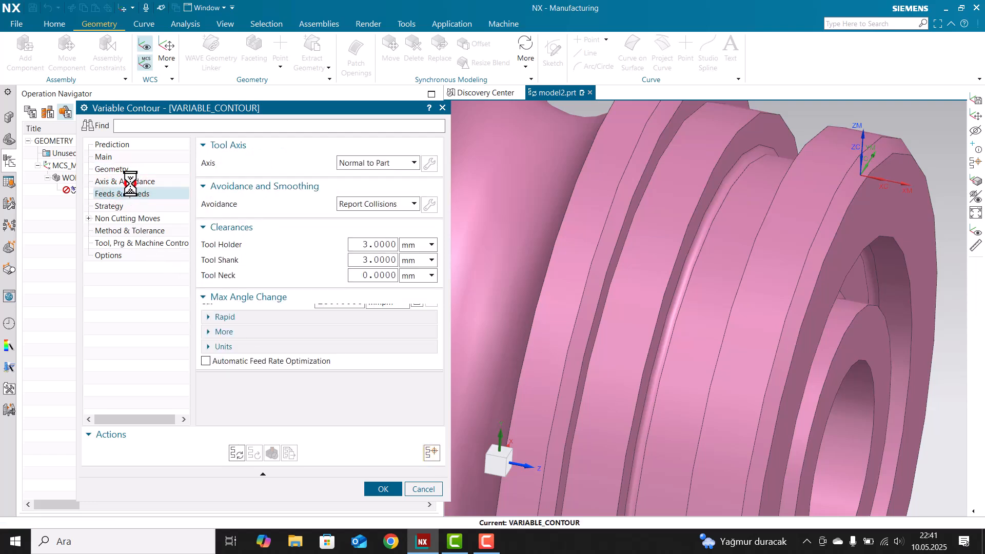
# - Set the Variable Contour operation's projection vector to Normal to Drive
pyautogui.click(123, 157)
pyautogui.click(269, 279)
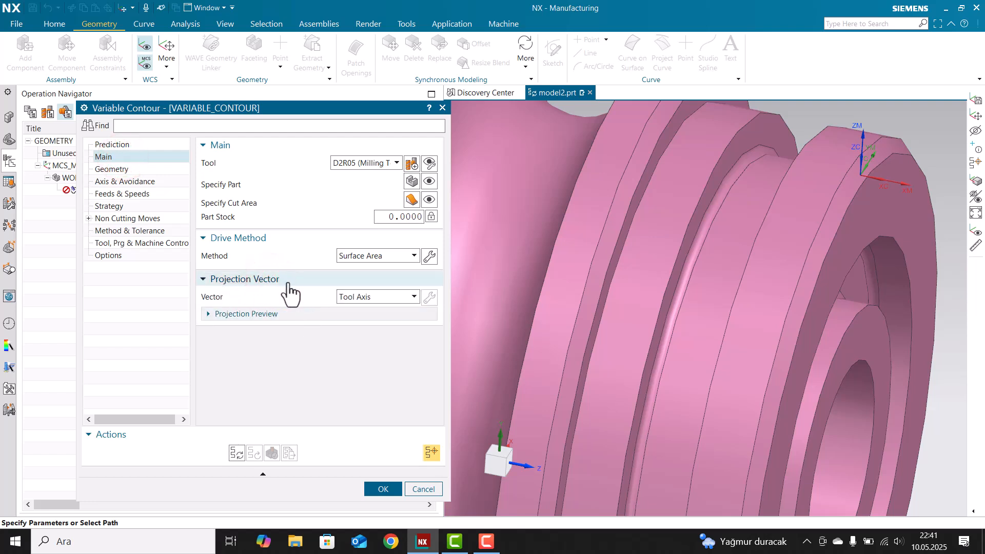
pyautogui.click(373, 297)
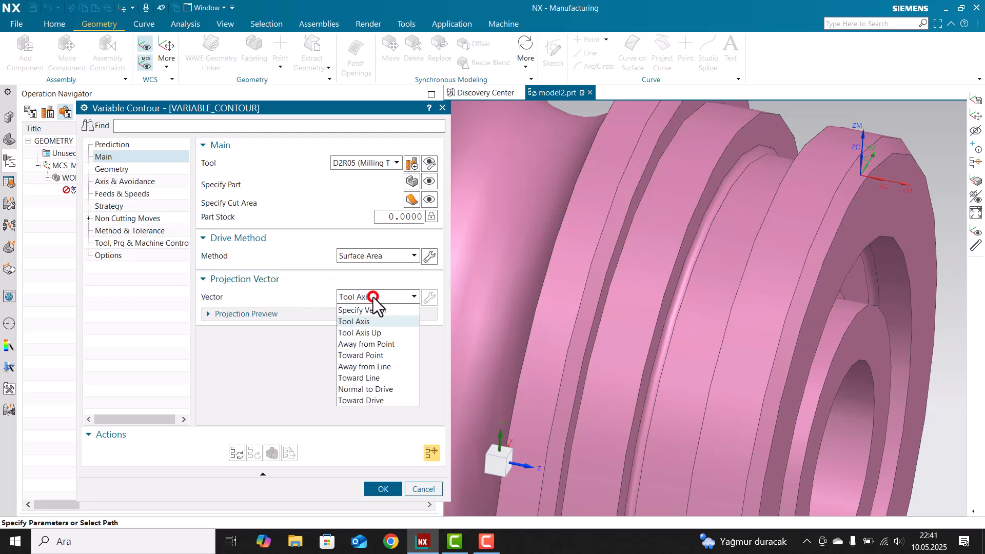
pyautogui.click(381, 390)
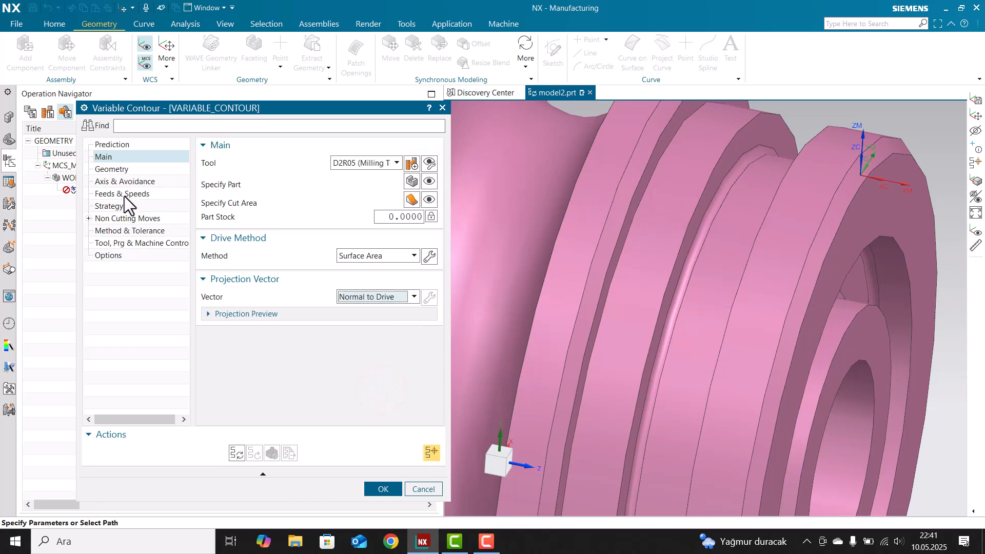
# - Set the operation's tool axis to Normal to Drive
pyautogui.click(118, 182)
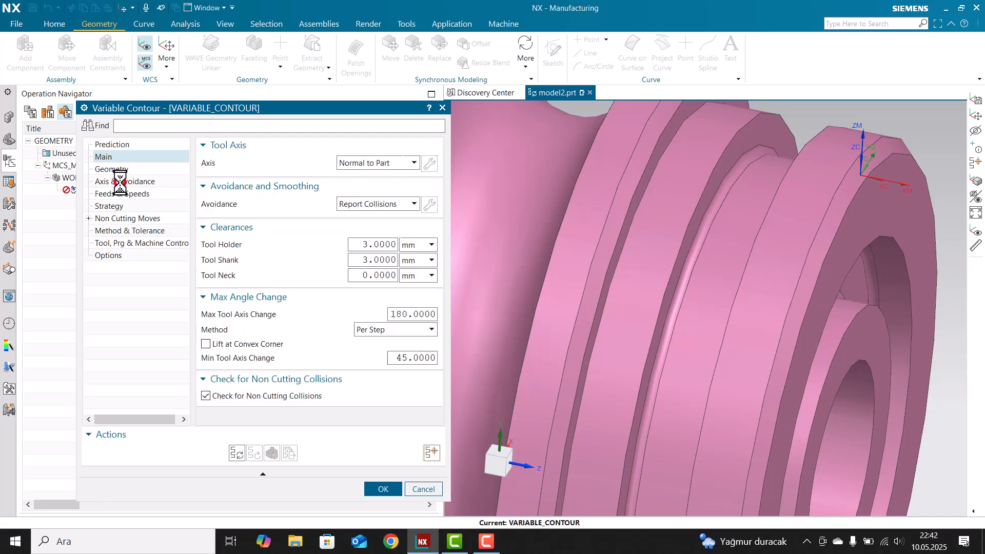
pyautogui.click(371, 164)
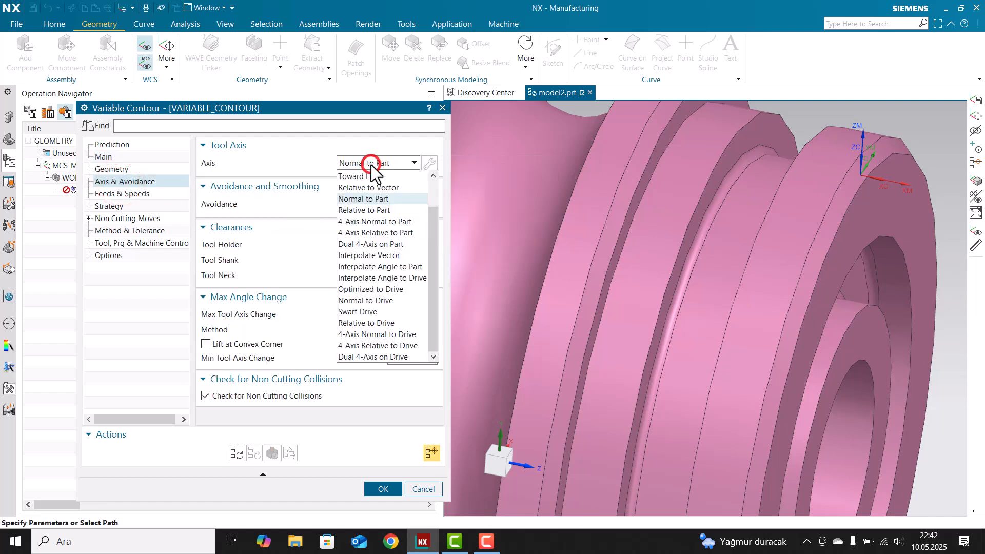
pyautogui.click(368, 301)
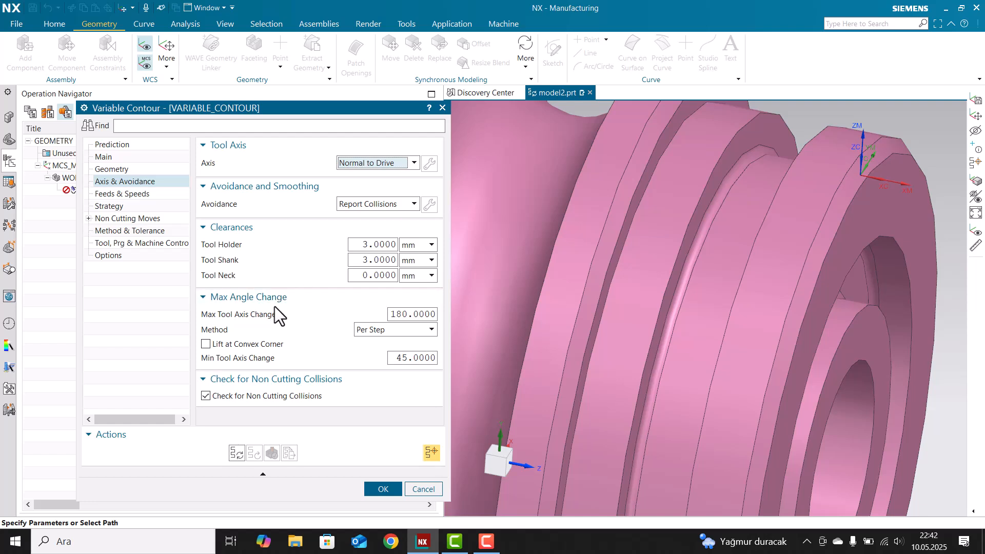
# - Set the operation's spindle speed to 8000 rpm and its cut feed rate to 1000 mmpm
pyautogui.click(121, 217)
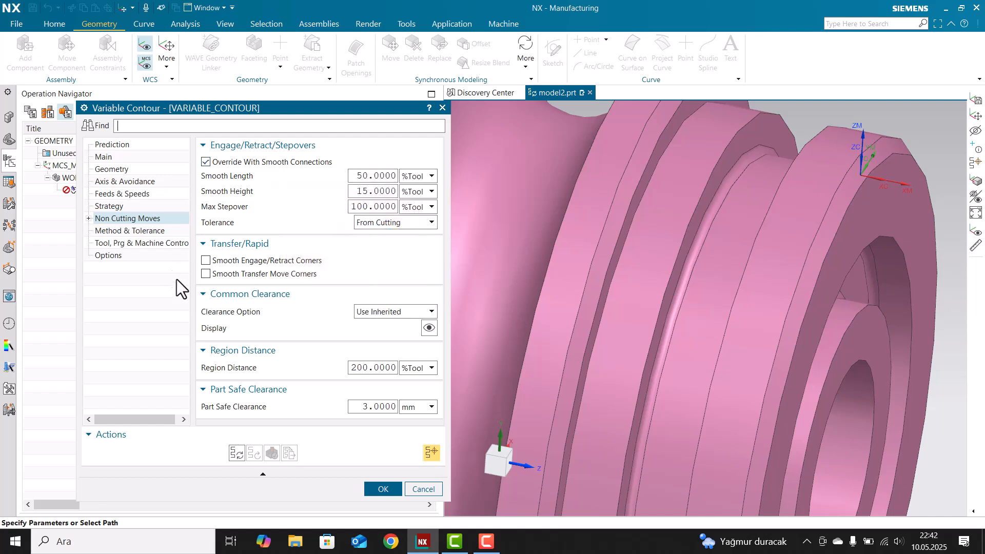
pyautogui.click(133, 194)
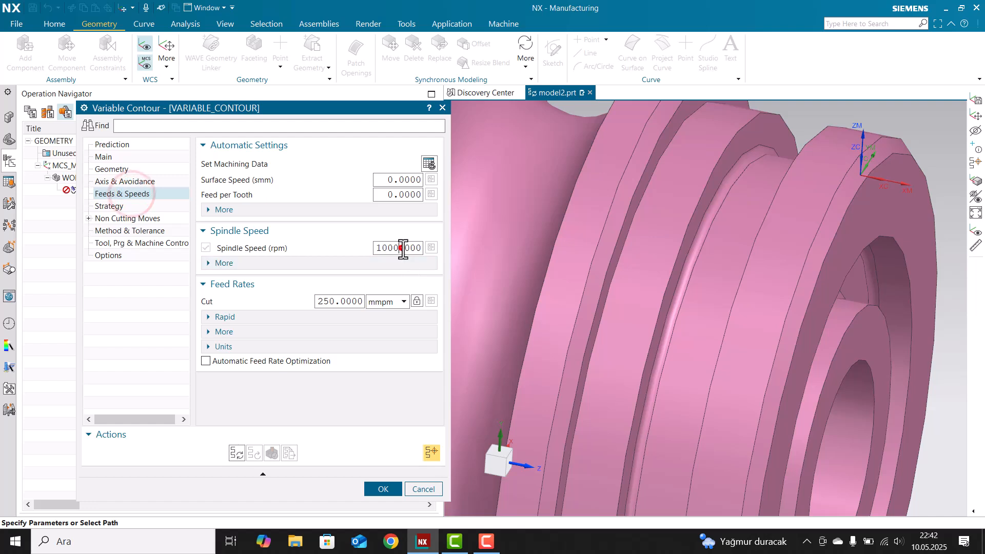
pyautogui.write('8')
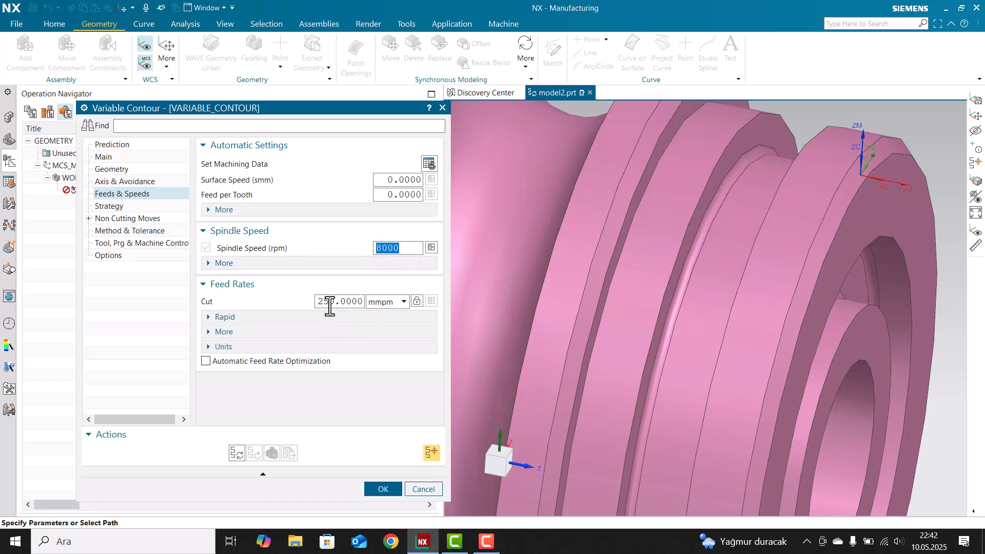
pyautogui.click(331, 301)
pyautogui.write('1000')
pyautogui.press('Return')
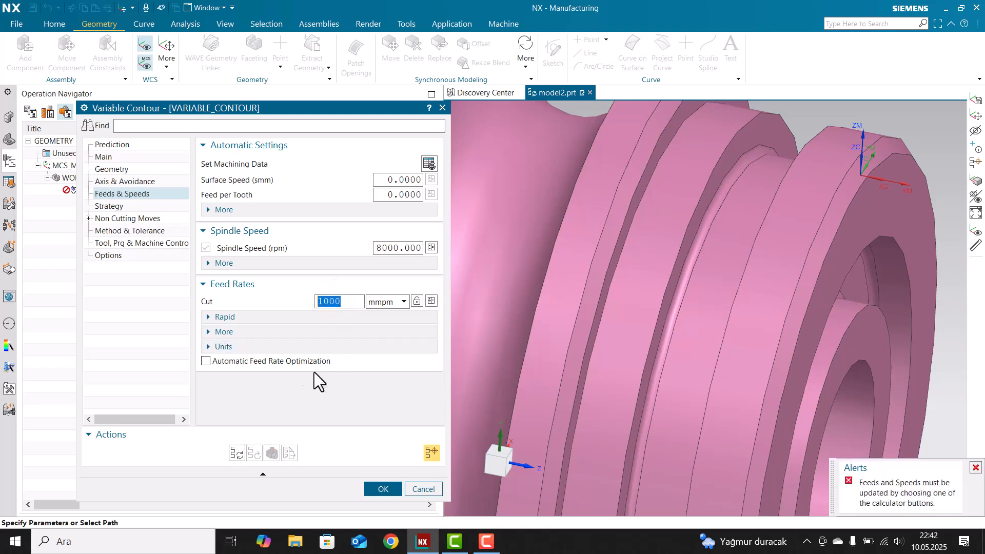
# - Generate the Variable Contour tool path and view it around the groove
pyautogui.click(240, 453)
pyautogui.click(585, 278)
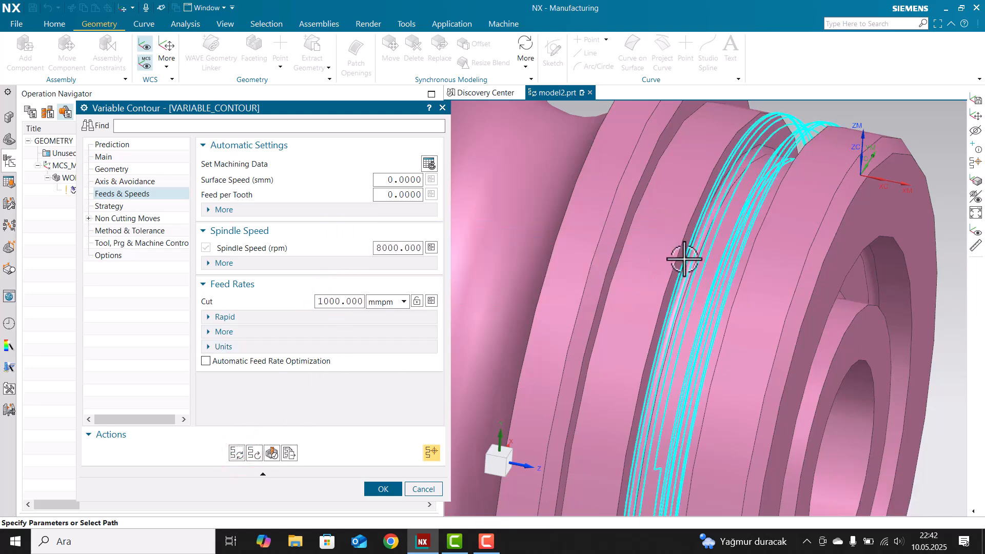
pyautogui.scroll(-3, 769, 228)
pyautogui.moveTo(770, 228); pyautogui.dragTo(751, 305, button='middle')
# - Replay the tool motion along the groove in the tool path visualization and stop the animation
pyautogui.click(288, 453)
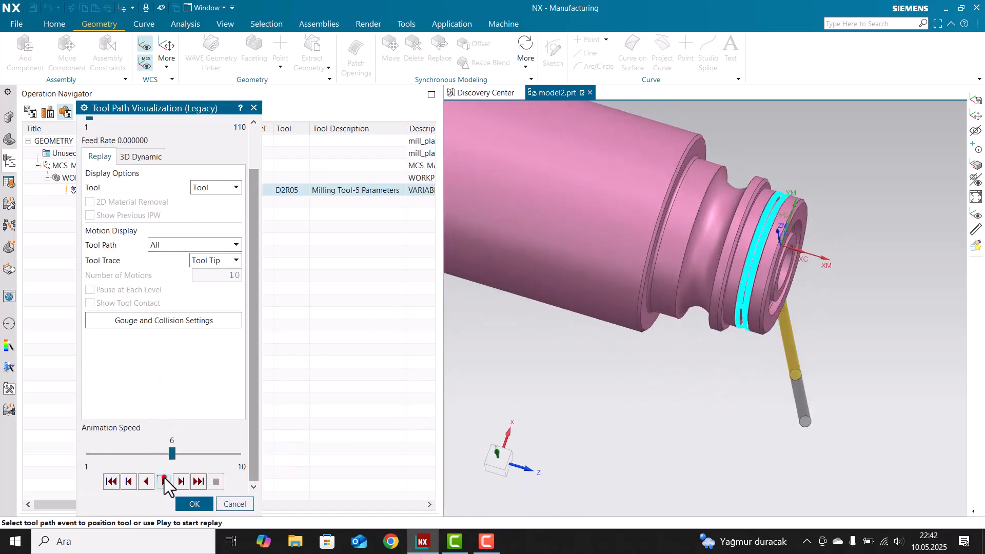
pyautogui.click(165, 482)
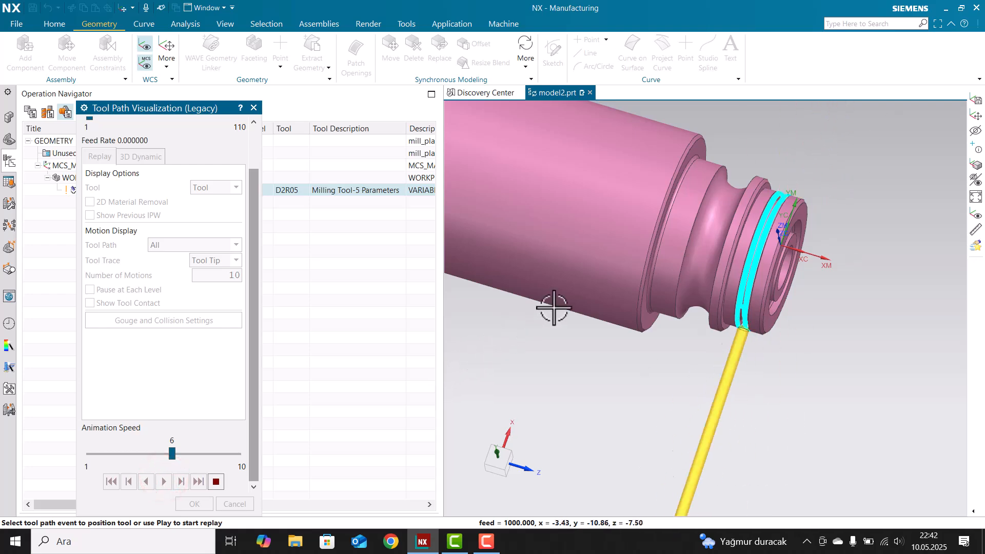
pyautogui.click(216, 481)
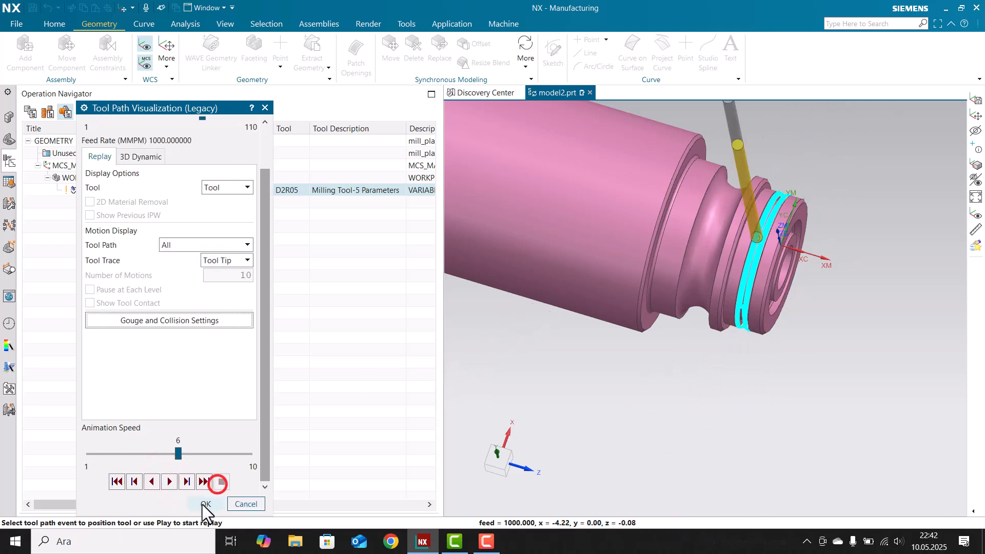
# - Reopen the tool path visualization and examine the helical passes over the groove's floor and side walls up close
pyautogui.click(203, 504)
pyautogui.scroll(5, 763, 256)
pyautogui.click(269, 455)
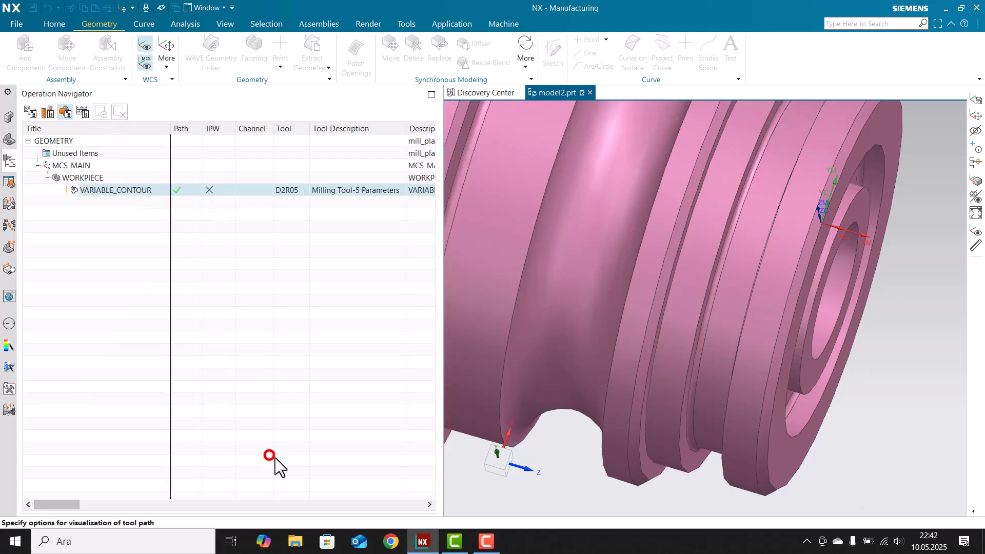
pyautogui.moveTo(614, 358); pyautogui.dragTo(717, 319, button='middle')
pyautogui.scroll(5, 717, 319)
pyautogui.scroll(2, 699, 261)
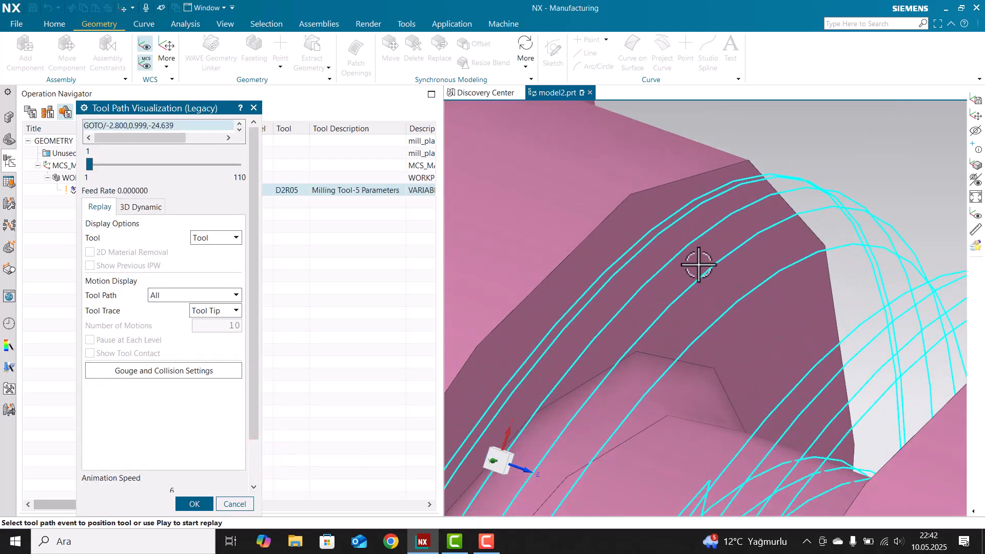
pyautogui.click(194, 504)
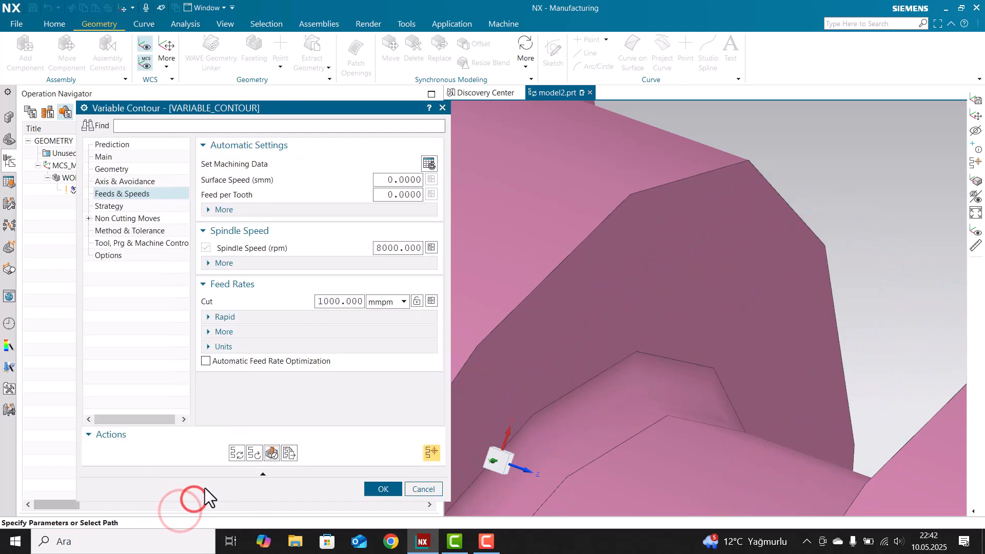
# - Deselect the groove's side and corner faces from the operation's cut area, keeping only the groove floor face
pyautogui.click(118, 170)
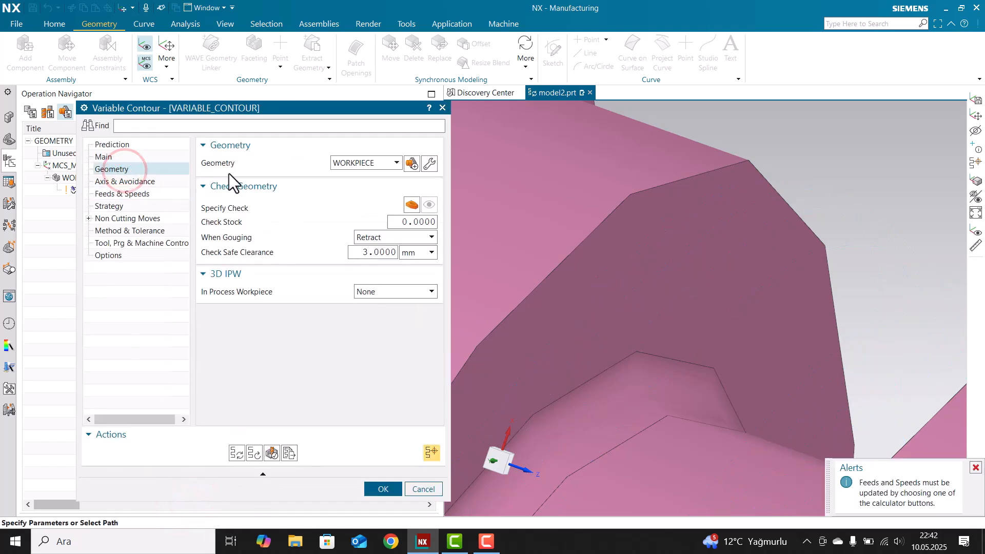
pyautogui.click(153, 156)
pyautogui.click(412, 200)
pyautogui.scroll(-3, 758, 323)
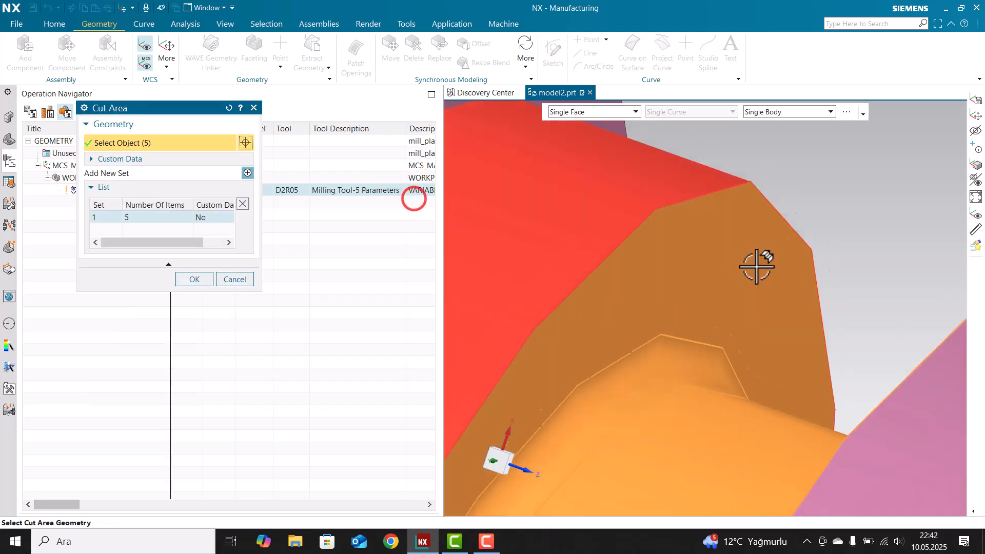
pyautogui.keyDown('shift'); pyautogui.click(713, 300); pyautogui.keyUp('shift')
pyautogui.keyDown('shift'); pyautogui.click(706, 290); pyautogui.keyUp('shift')
pyautogui.moveTo(800, 287); pyautogui.dragTo(831, 314, button='middle')
pyautogui.keyDown('shift'); pyautogui.click(819, 332); pyautogui.keyUp('shift')
pyautogui.keyDown('shift'); pyautogui.click(825, 308); pyautogui.keyUp('shift')
pyautogui.scroll(-3, 780, 286)
pyautogui.moveTo(780, 286); pyautogui.dragTo(745, 300, button='middle')
pyautogui.click(193, 279)
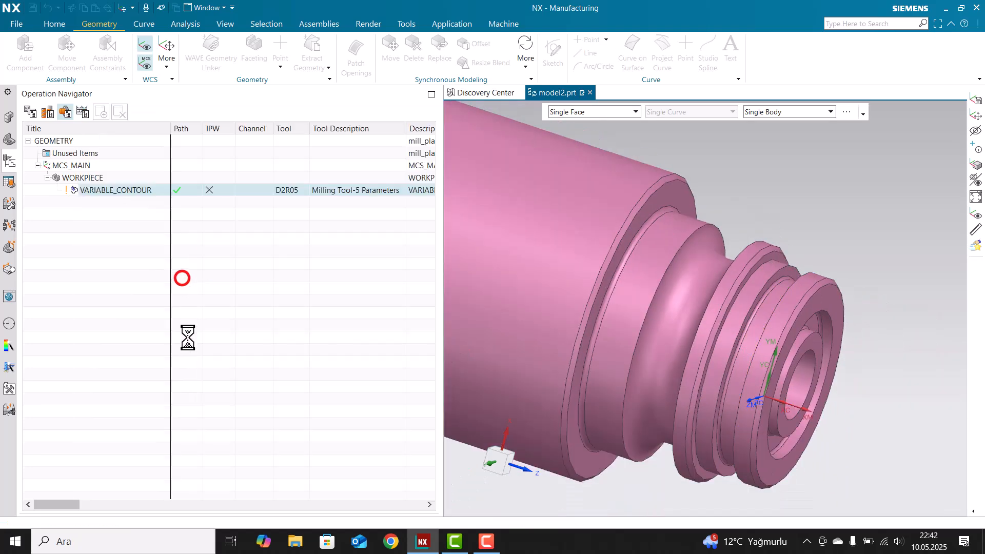
# - Regenerate the Variable Contour tool path on the reduced cut area and accept the operation
pyautogui.click(236, 452)
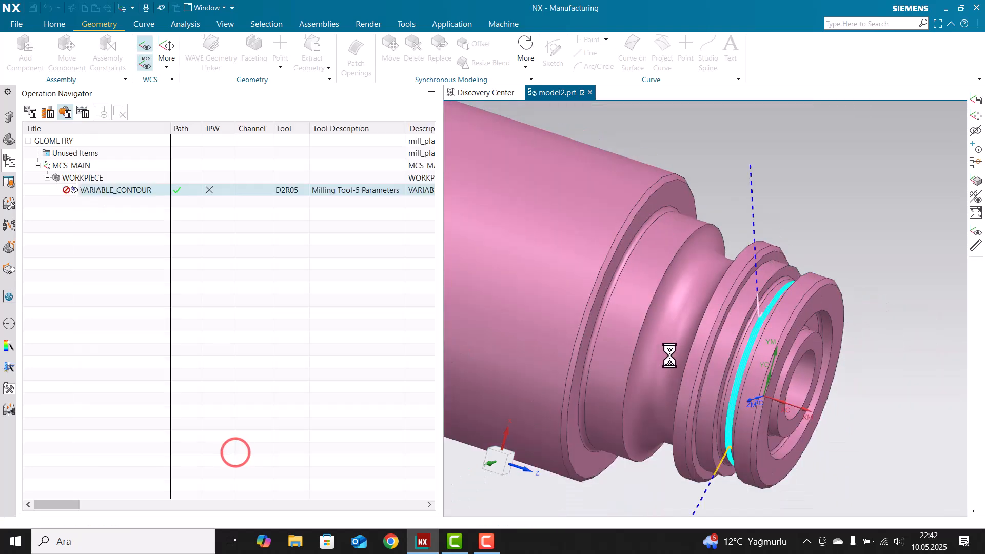
pyautogui.scroll(-3, 752, 323)
pyautogui.moveTo(756, 325); pyautogui.dragTo(774, 291, button='middle')
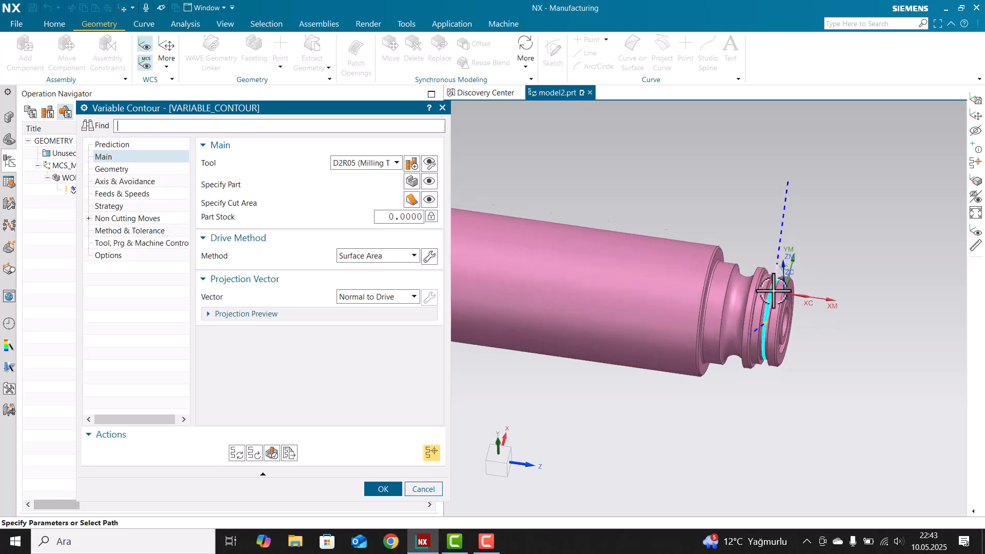
pyautogui.scroll(5, 774, 290)
pyautogui.middleClick(774, 291)
pyautogui.scroll(-3, 774, 291)
pyautogui.click(254, 334)
pyautogui.click(266, 191)
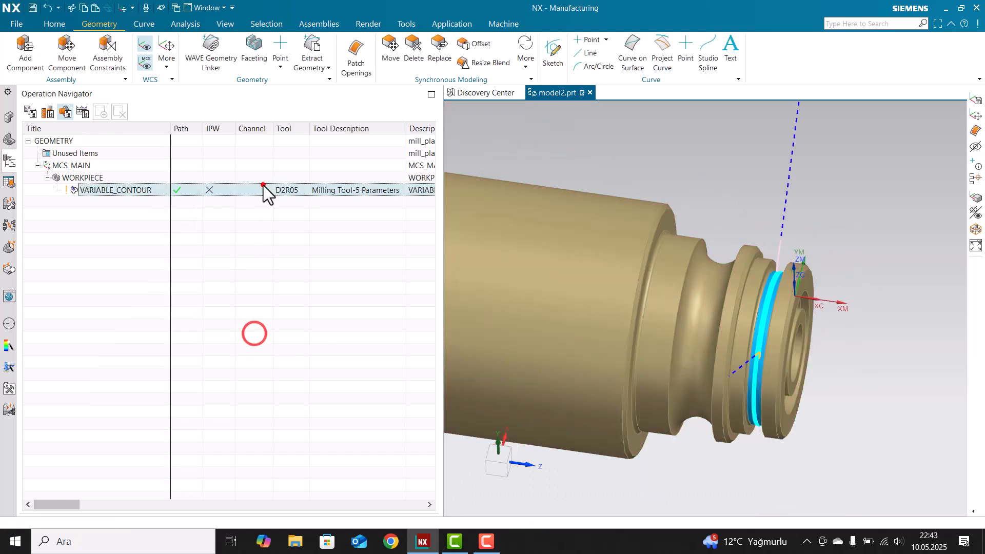
pyautogui.moveTo(785, 328); pyautogui.dragTo(689, 242, button='middle')
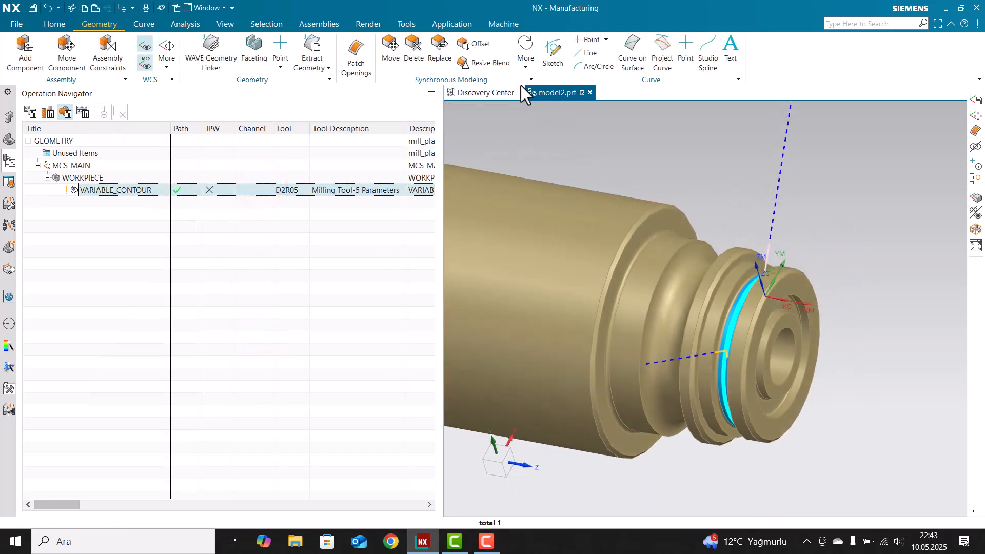
# - Measure the distance between the groove floor and the adjacent outer cylindrical face, closing the measurement without keeping it
pyautogui.click(185, 24)
pyautogui.click(20, 51)
pyautogui.scroll(3, 730, 387)
pyautogui.click(715, 272)
pyautogui.click(707, 222)
pyautogui.scroll(-3, 651, 378)
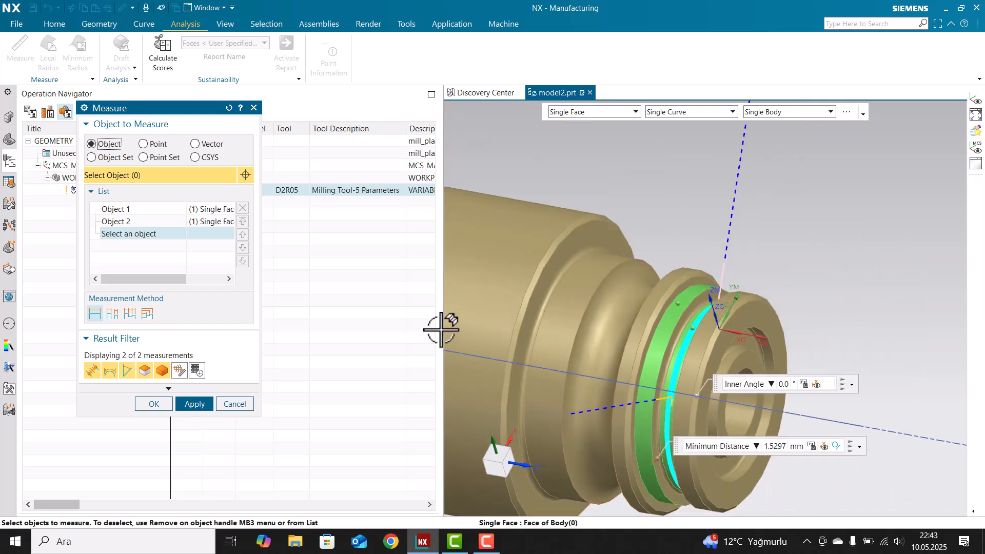
pyautogui.click(243, 404)
pyautogui.scroll(6, 695, 319)
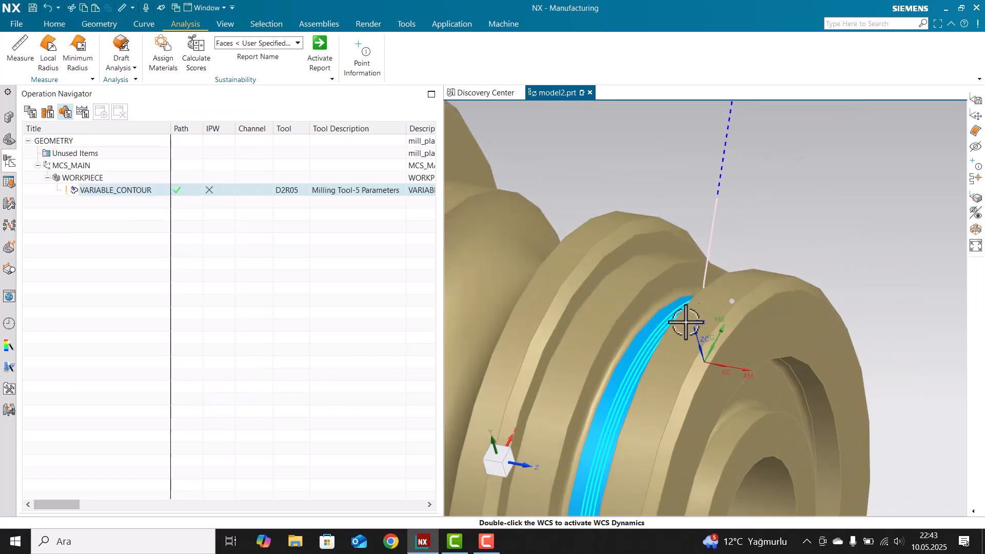
pyautogui.moveTo(669, 329); pyautogui.dragTo(784, 313, button='middle')
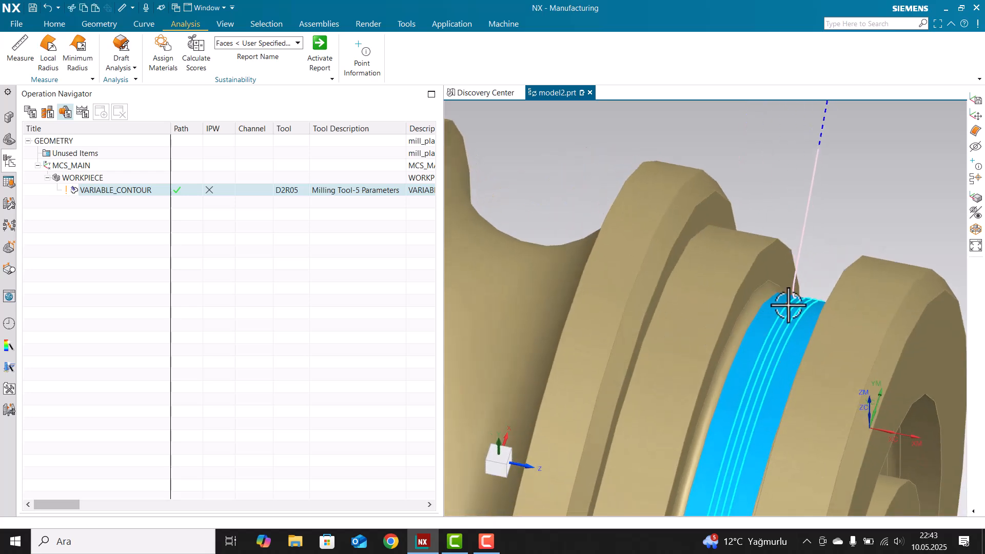
# - Enable Multi-Depth Cut for the operation with a part stock offset of 1.5 and a depth increment of 0.1
pyautogui.doubleClick(336, 189)
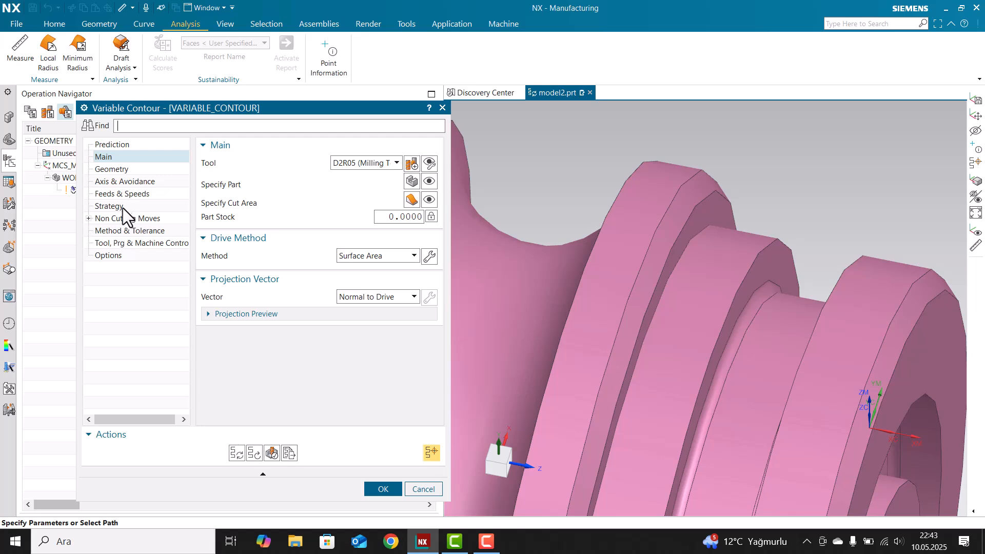
pyautogui.click(118, 207)
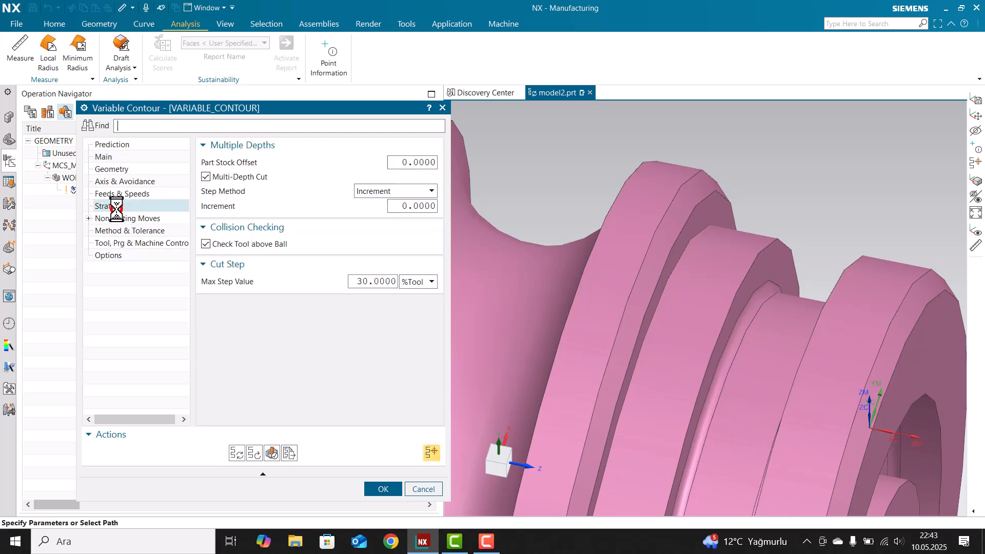
pyautogui.moveTo(222, 181)
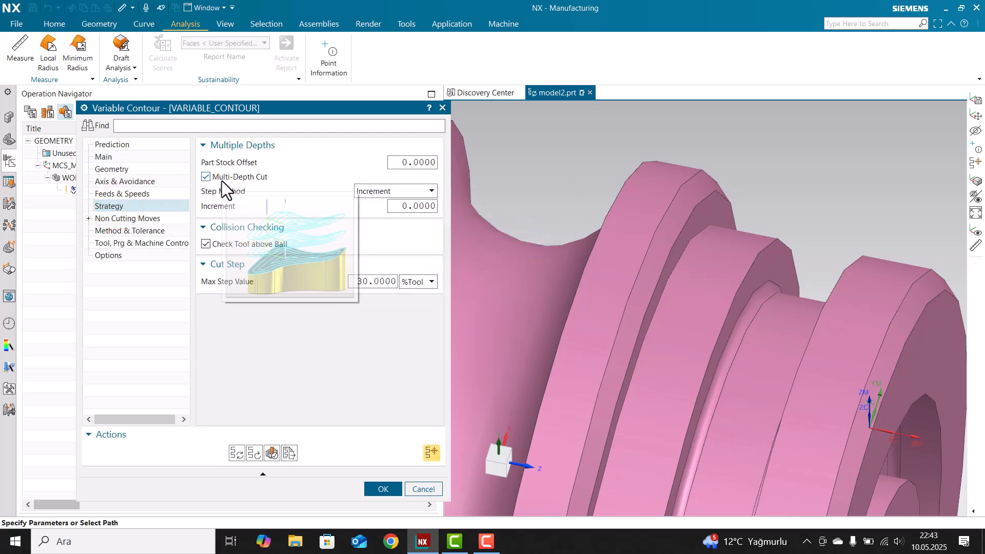
pyautogui.click(254, 177)
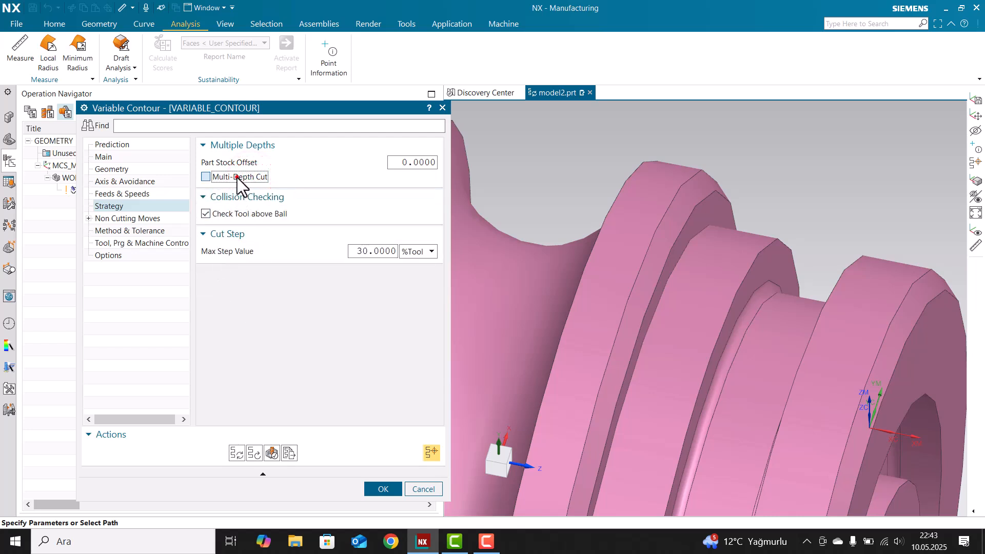
pyautogui.click(237, 178)
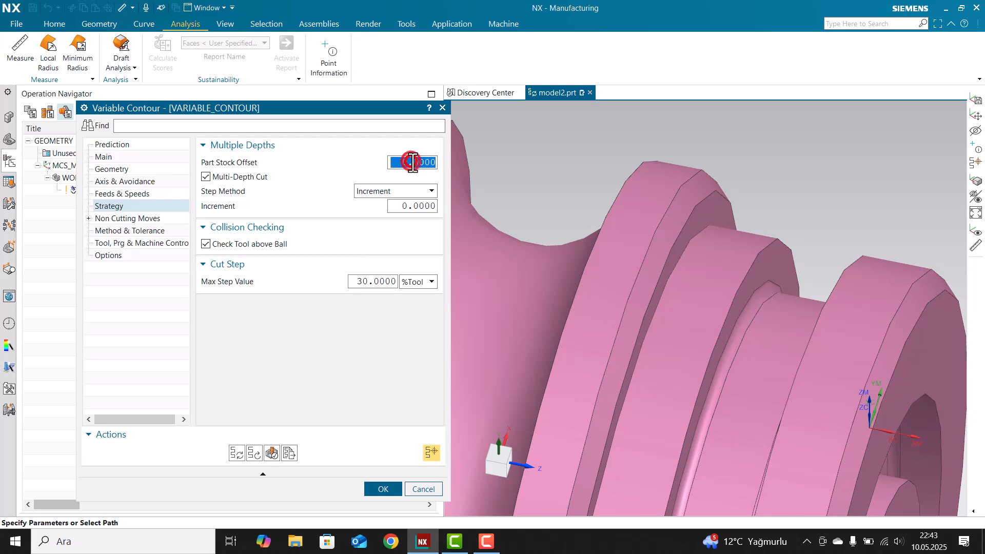
pyautogui.write('1')
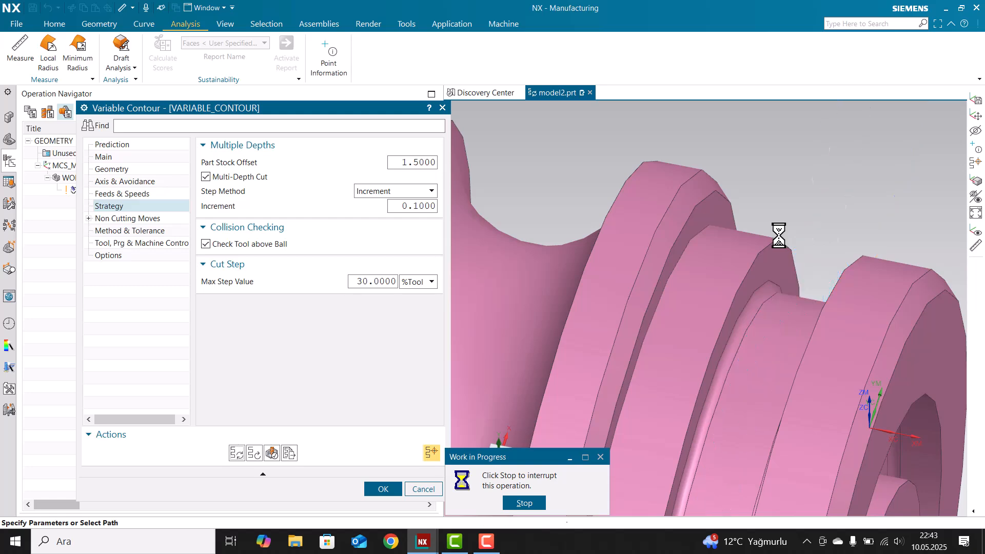
# - Generate the multi-depth tool path, accept the operation and view its cutting and retract moves around the shaft end
pyautogui.scroll(-5, 754, 241)
pyautogui.middleClick(724, 239)
pyautogui.scroll(-3, 746, 238)
pyautogui.click(253, 271)
pyautogui.click(264, 190)
pyautogui.scroll(-2, 713, 229)
pyautogui.moveTo(713, 229)
pyautogui.mouseDown(button='middle')
pyautogui.moveTo(682, 220)
pyautogui.moveTo(662, 253)
pyautogui.moveTo(725, 239)
pyautogui.moveTo(728, 217)
pyautogui.moveTo(721, 245)
pyautogui.mouseUp(button='middle')
pyautogui.moveTo(668, 311); pyautogui.dragTo(659, 289, button='middle')
pyautogui.scroll(2, 659, 289)
pyautogui.scroll(-2, 667, 285)
pyautogui.scroll(6, 637, 218)
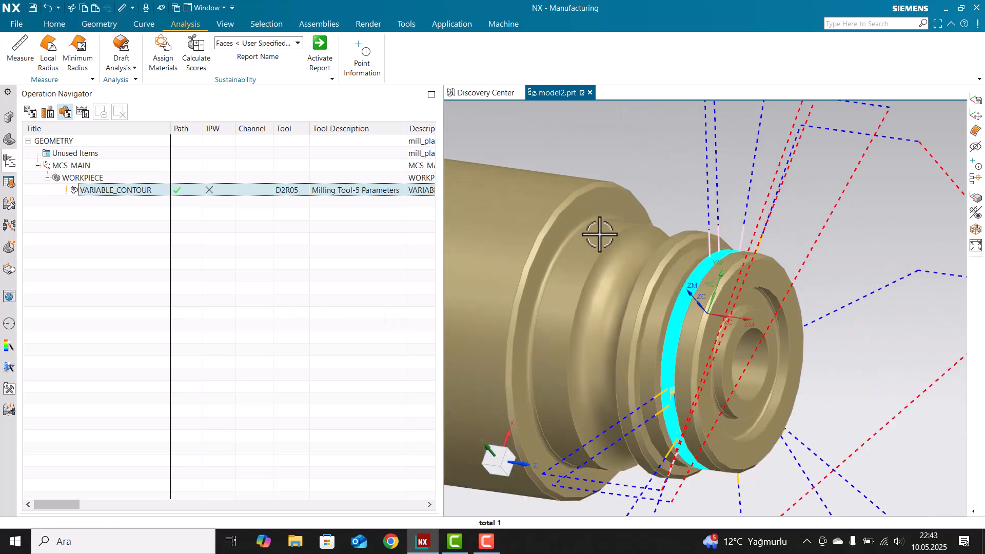
# - Remove the whole shaft body from the Variable Contour operation's part geometry
pyautogui.doubleClick(135, 190)
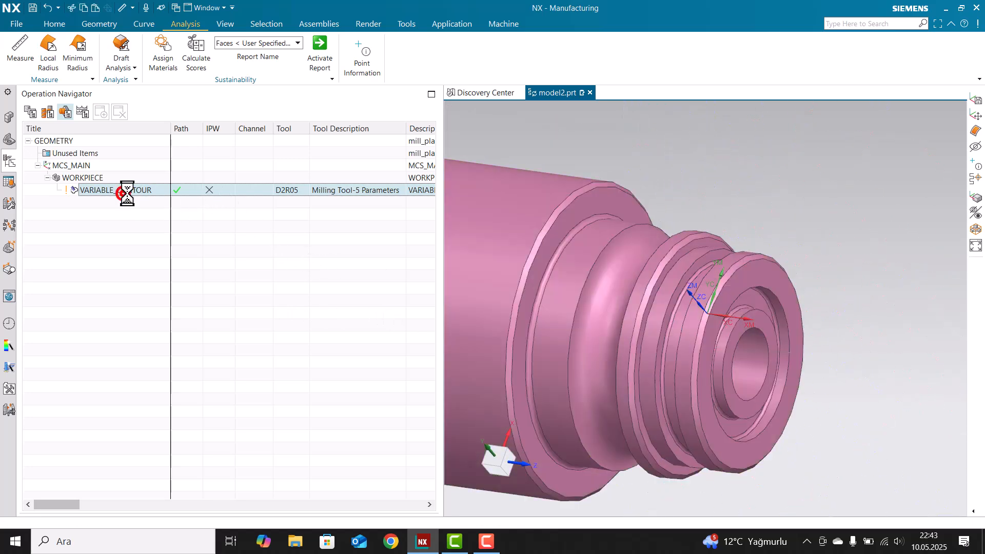
pyautogui.click(128, 169)
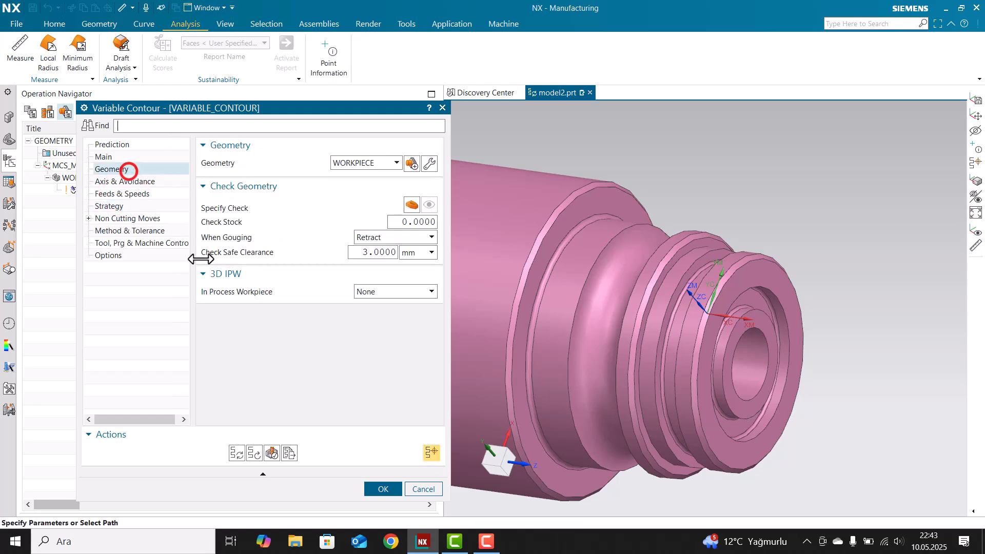
pyautogui.click(105, 157)
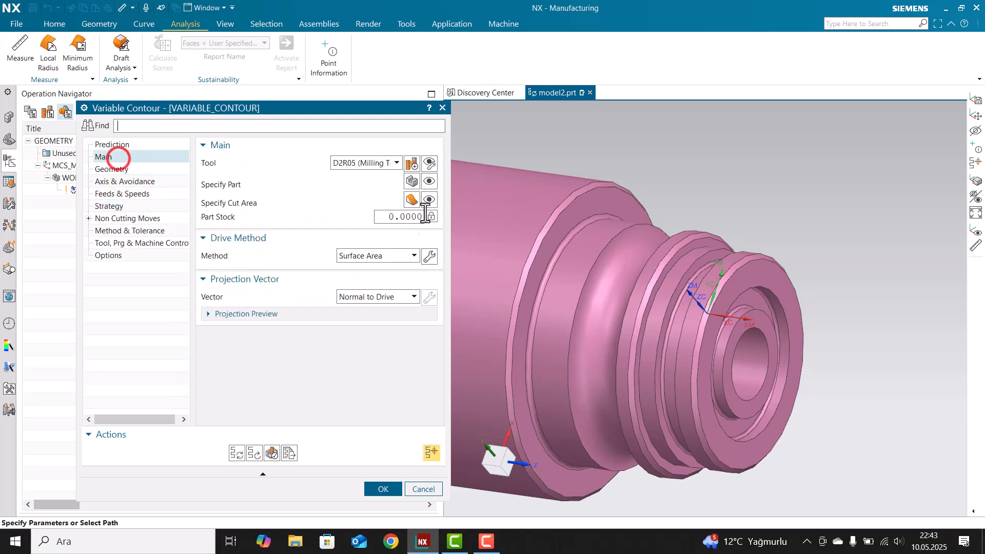
pyautogui.click(411, 181)
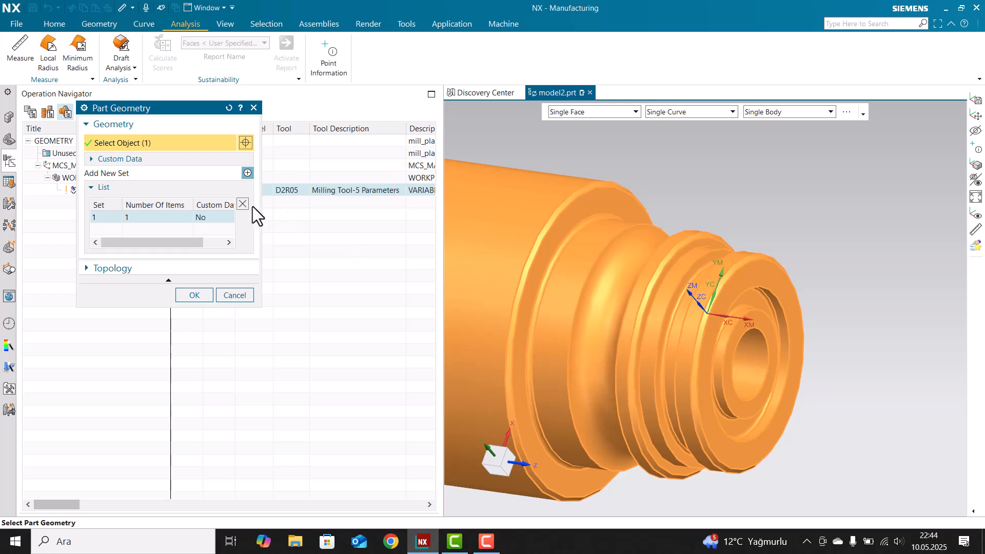
pyautogui.click(243, 204)
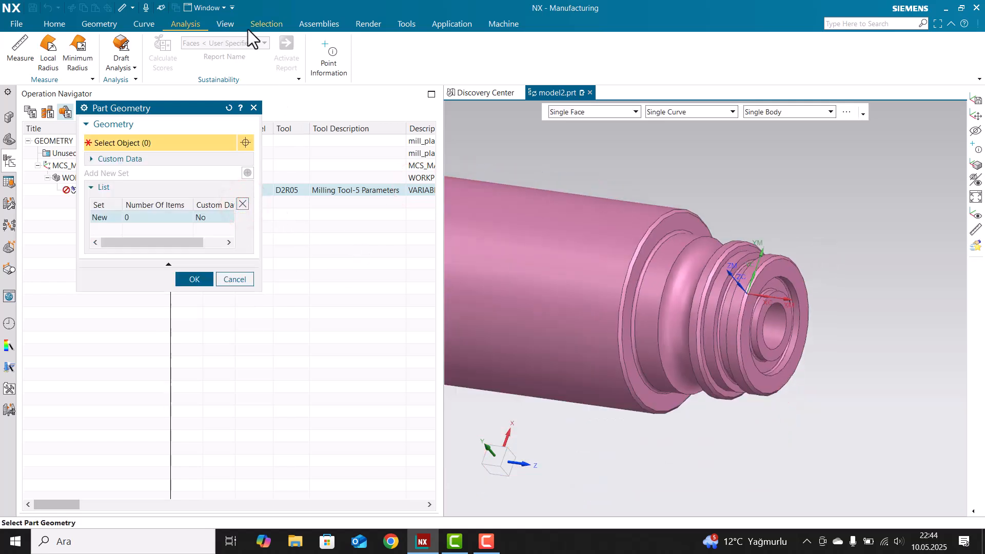
# - Set the selection type filter to Face and define the part geometry by a single face at the groove
pyautogui.click(273, 28)
pyautogui.click(112, 44)
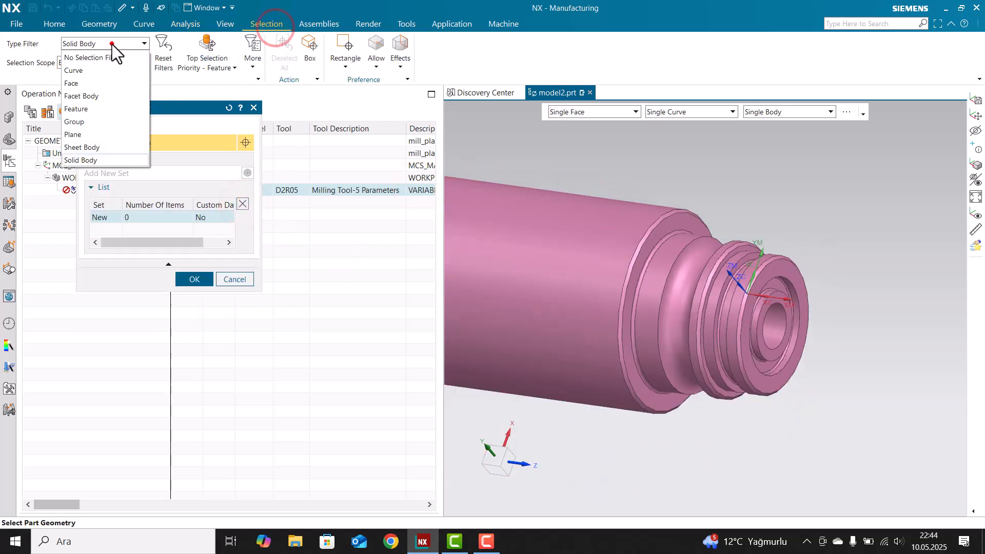
pyautogui.click(87, 83)
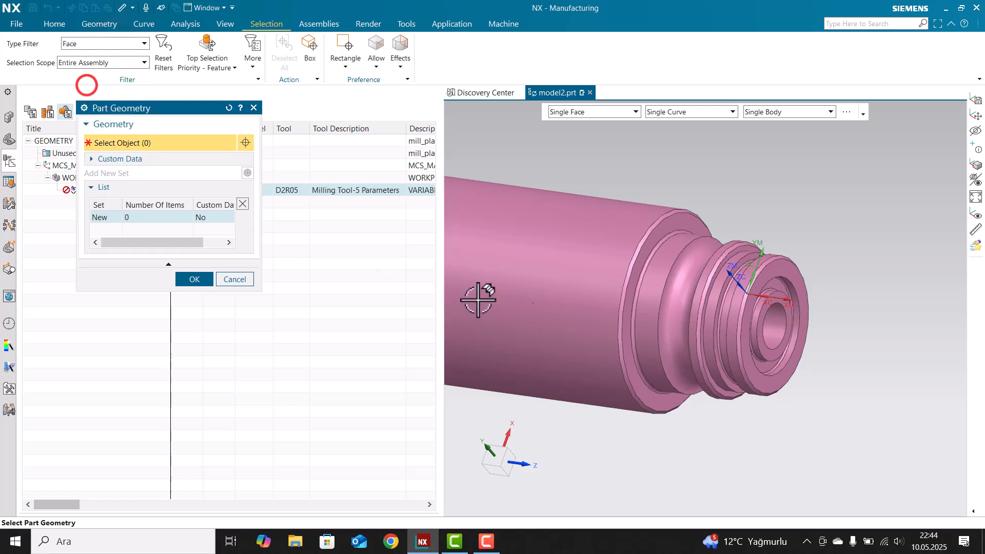
pyautogui.moveTo(741, 281)
pyautogui.mouseDown(button='middle')
pyautogui.moveTo(735, 290)
pyautogui.moveTo(748, 291)
pyautogui.mouseUp(button='middle')
pyautogui.scroll(3, 760, 287)
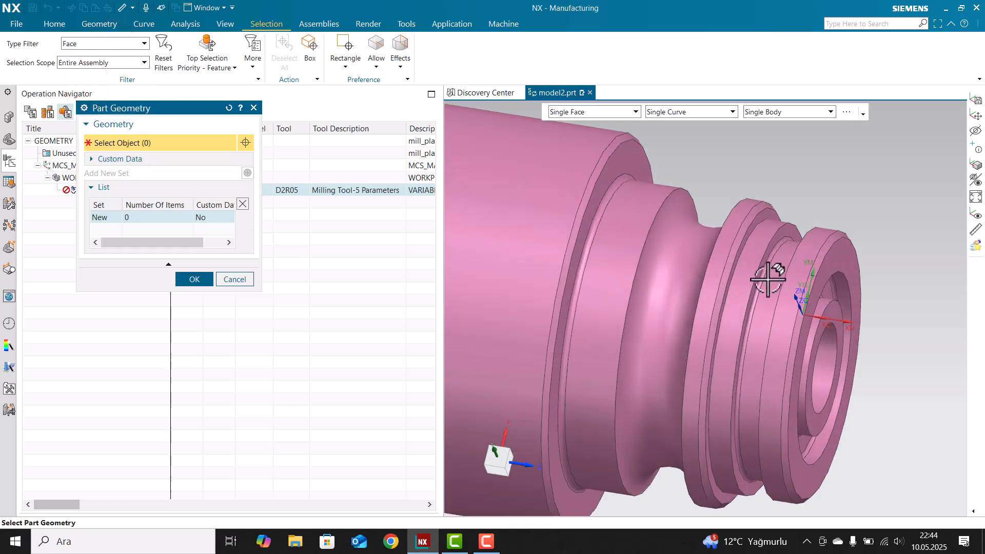
pyautogui.click(767, 279)
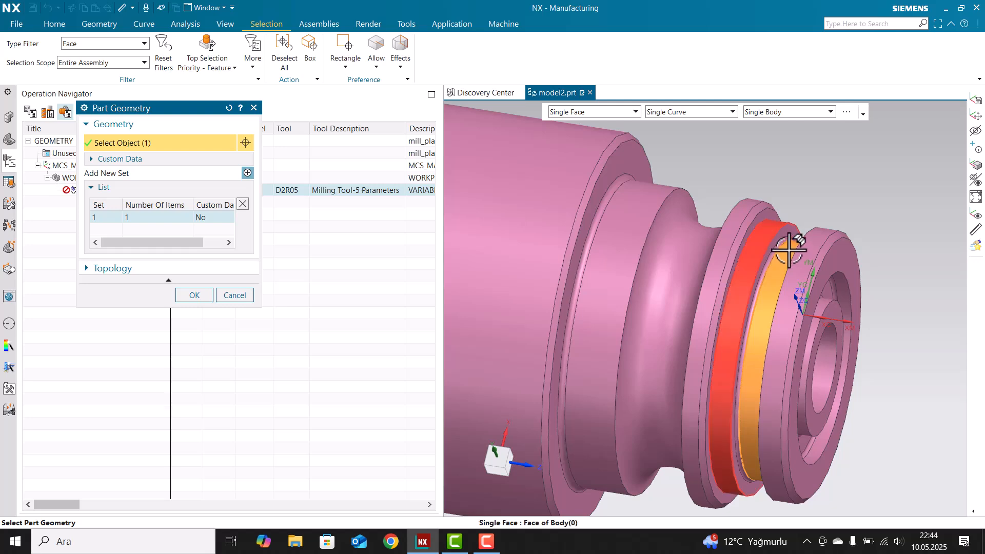
pyautogui.click(194, 295)
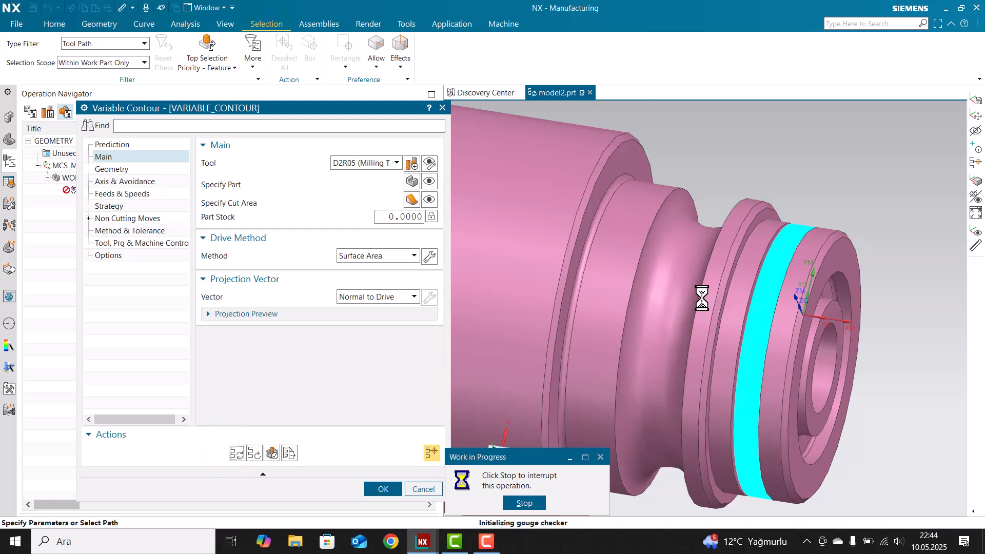
# - Regenerate the multi-depth tool path with the new part geometry and view its layers in the groove
pyautogui.press('Return')
pyautogui.scroll(1, 728, 295)
pyautogui.scroll(-5, 731, 294)
pyautogui.moveTo(753, 280); pyautogui.dragTo(725, 380, button='middle')
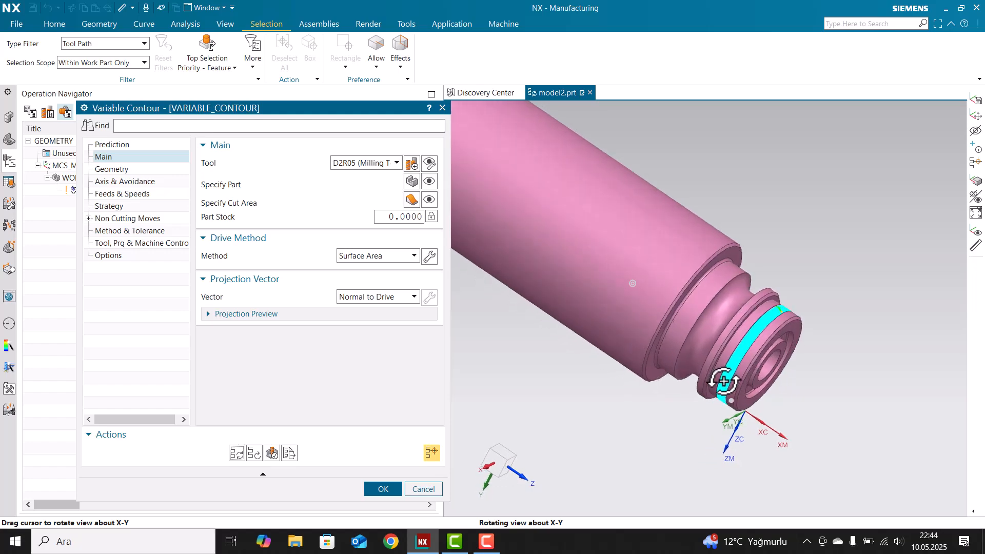
pyautogui.scroll(3, 820, 288)
pyautogui.scroll(3, 653, 387)
pyautogui.scroll(4, 692, 374)
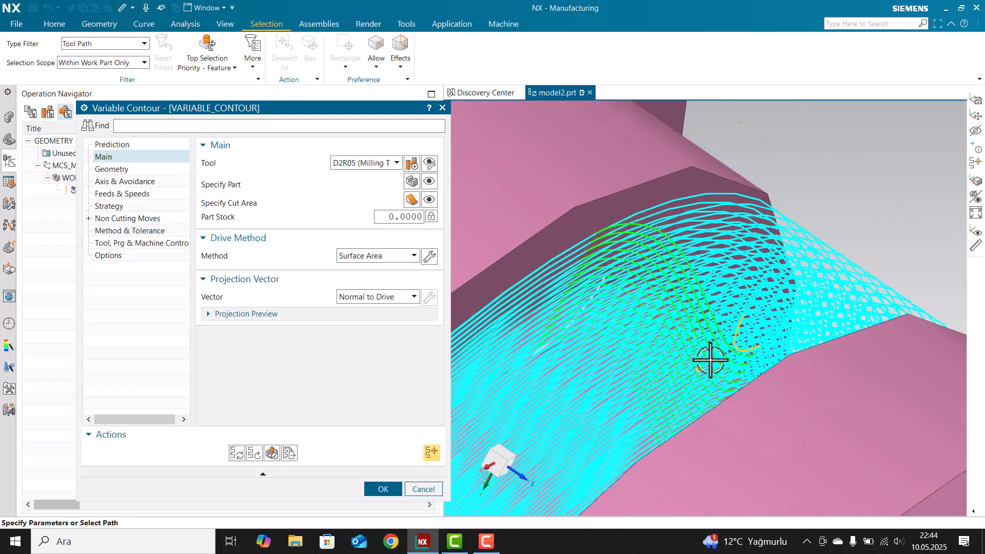
# - Examine individual cutting motions of the layered tool path with the tool displayed in the groove
pyautogui.scroll(-4, 722, 336)
pyautogui.click(696, 331)
pyautogui.scroll(-4, 695, 343)
pyautogui.moveTo(699, 352); pyautogui.dragTo(745, 370, button='middle')
pyautogui.scroll(4, 696, 356)
pyautogui.click(707, 362)
pyautogui.scroll(3, 732, 403)
pyautogui.moveTo(755, 415); pyautogui.dragTo(719, 370, button='middle')
pyautogui.scroll(2, 712, 306)
pyautogui.scroll(-3, 705, 289)
pyautogui.moveTo(725, 308); pyautogui.dragTo(785, 292, button='middle')
pyautogui.scroll(3, 677, 386)
pyautogui.scroll(5, 694, 376)
pyautogui.moveTo(783, 339); pyautogui.dragTo(801, 311, button='middle')
pyautogui.scroll(-4, 803, 310)
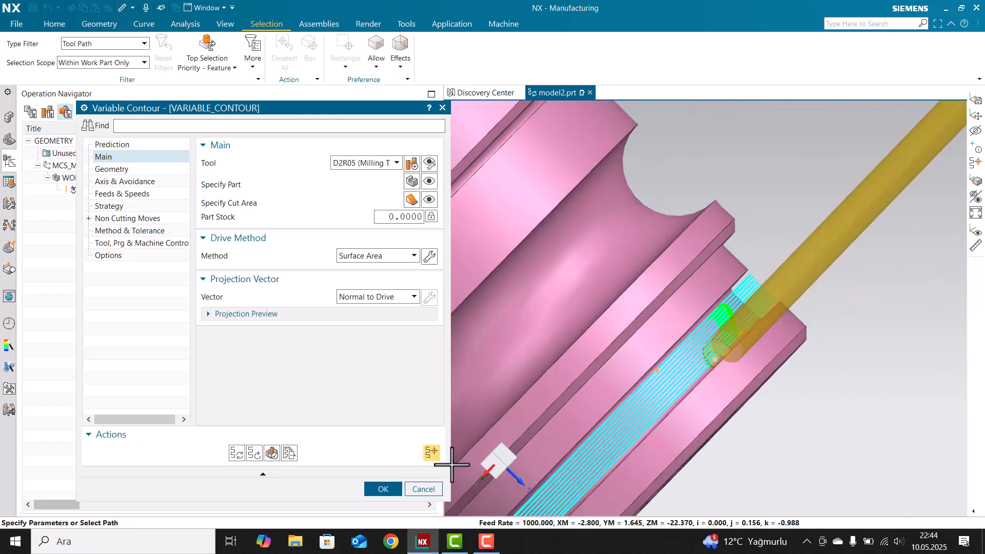
# - Accept the edited Variable Contour operation and bring up the manufacturing operation commands
pyautogui.click(384, 489)
pyautogui.scroll(-5, 656, 238)
pyautogui.moveTo(822, 211)
pyautogui.mouseDown(button='middle')
pyautogui.moveTo(782, 195)
pyautogui.moveTo(822, 202)
pyautogui.moveTo(844, 222)
pyautogui.moveTo(821, 195)
pyautogui.mouseUp(button='middle')
pyautogui.scroll(2, 828, 204)
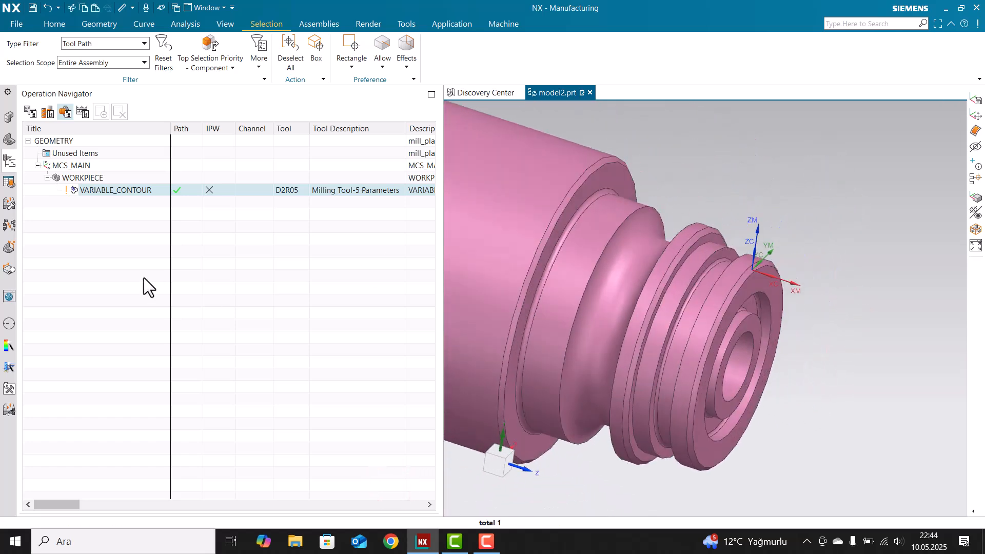
pyautogui.click(71, 24)
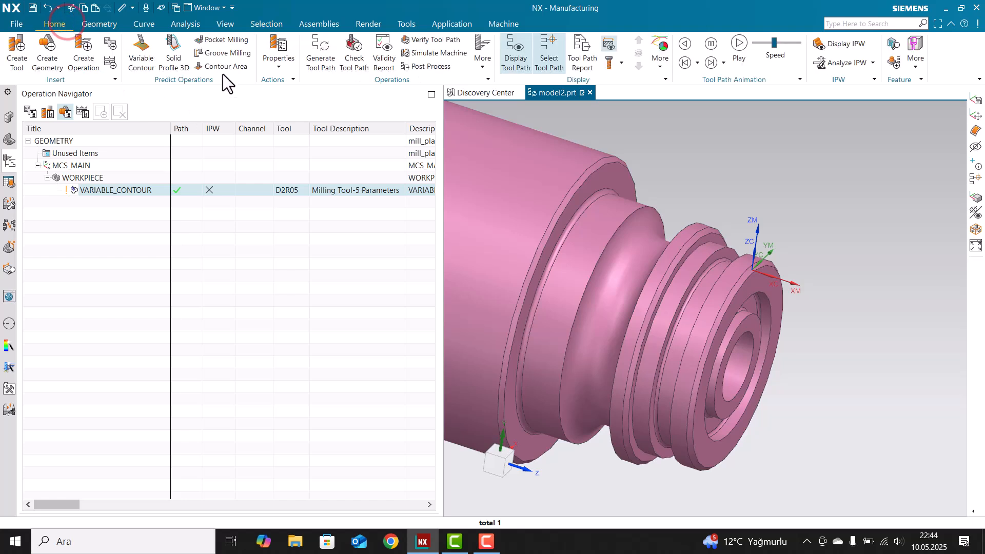
# - Thicken the groove's side wall farther from the shaft end by 0.01 mm to make a thin ring body
pyautogui.click(95, 25)
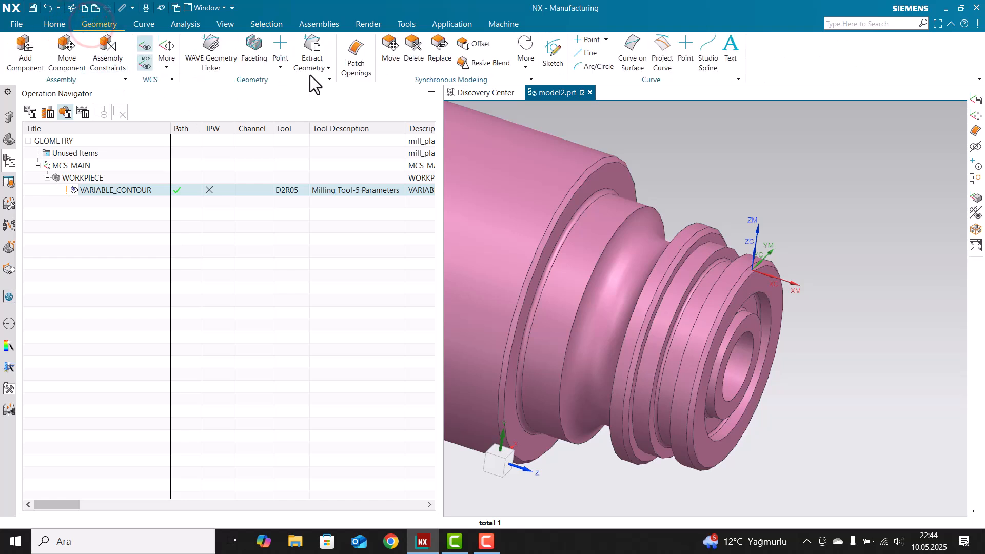
pyautogui.click(280, 65)
pyautogui.moveTo(306, 70)
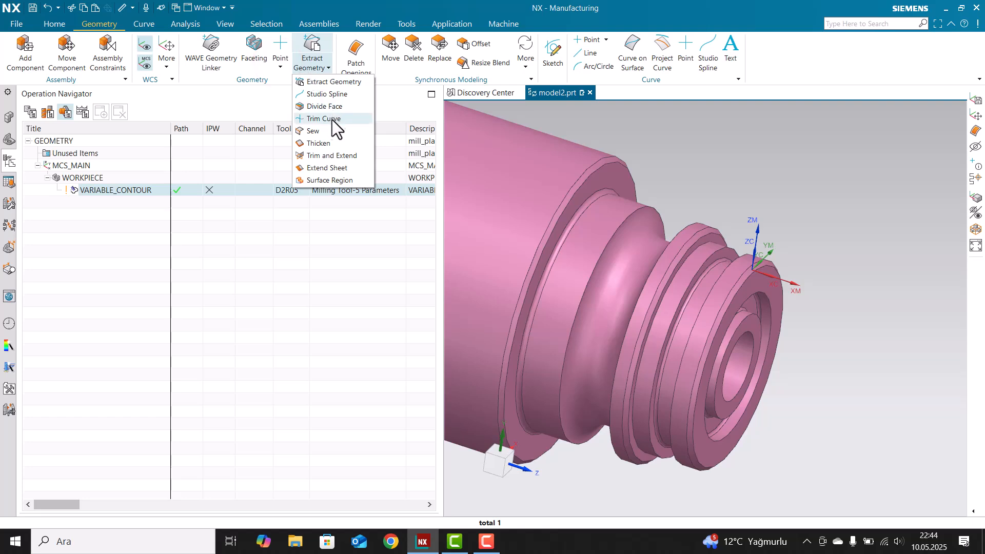
pyautogui.click(322, 144)
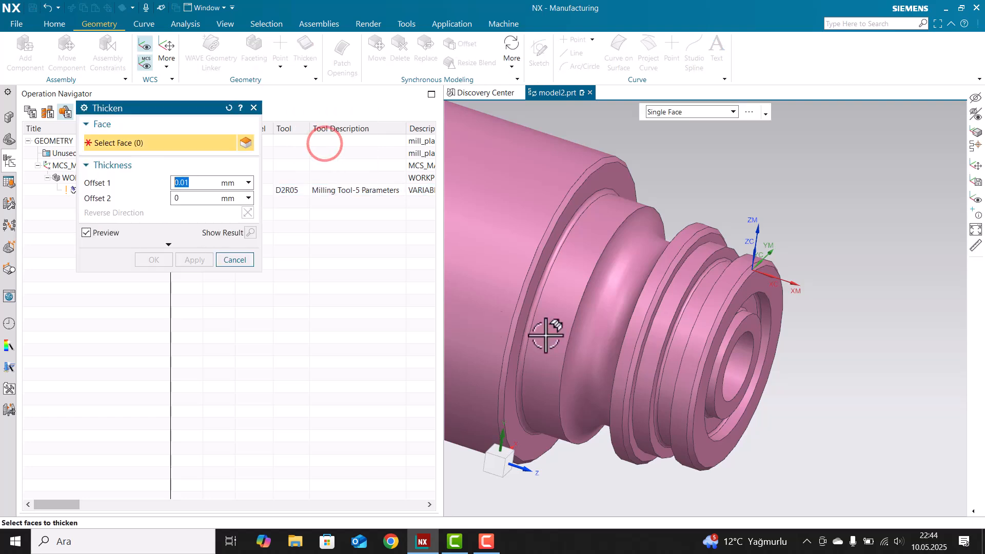
pyautogui.scroll(5, 688, 275)
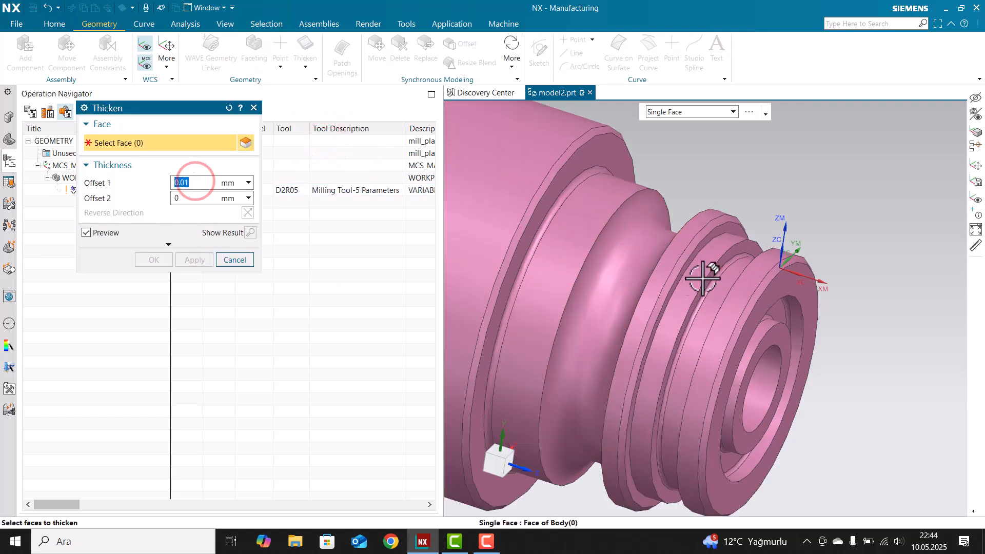
pyautogui.click(721, 259)
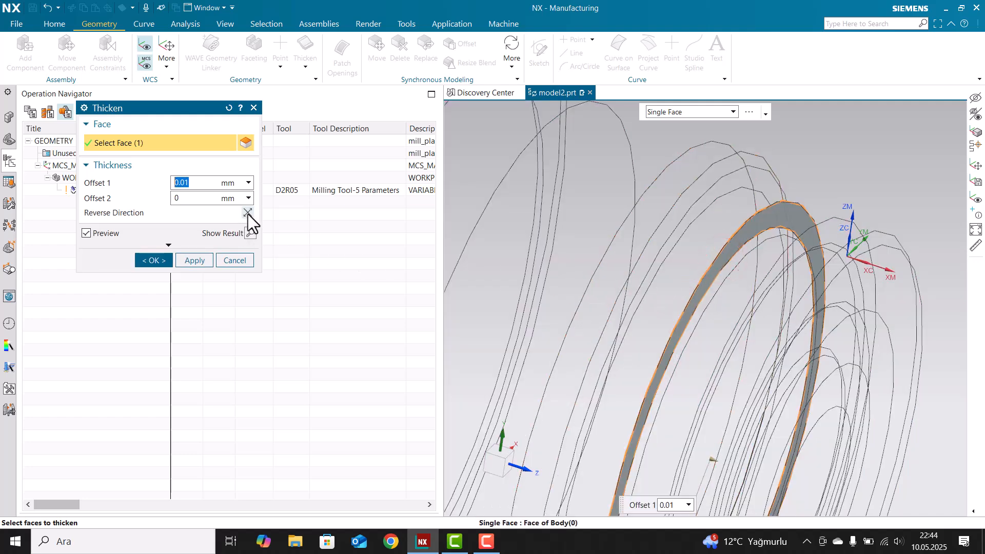
pyautogui.click(198, 260)
# - Thicken the opposite groove wall, nearer the shaft end, by 0.01 mm and finish the Thicken command
pyautogui.scroll(3, 726, 227)
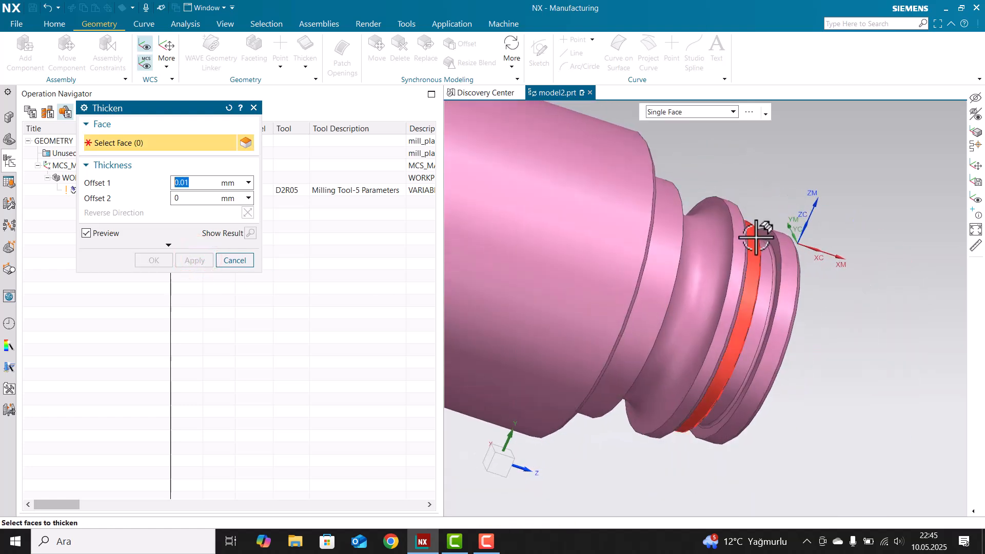
pyautogui.scroll(-3, 755, 235)
pyautogui.click(759, 231)
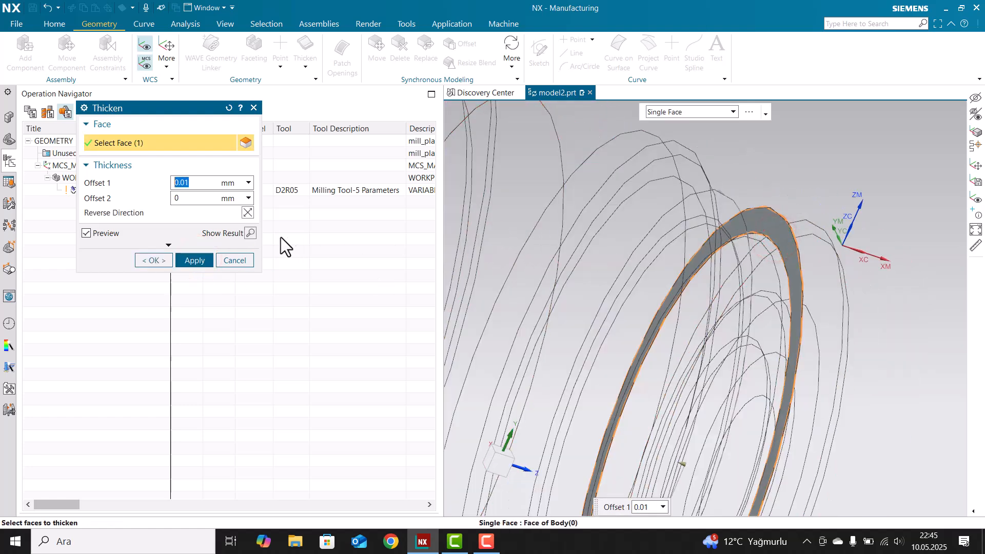
pyautogui.moveTo(665, 256); pyautogui.dragTo(679, 282, button='middle')
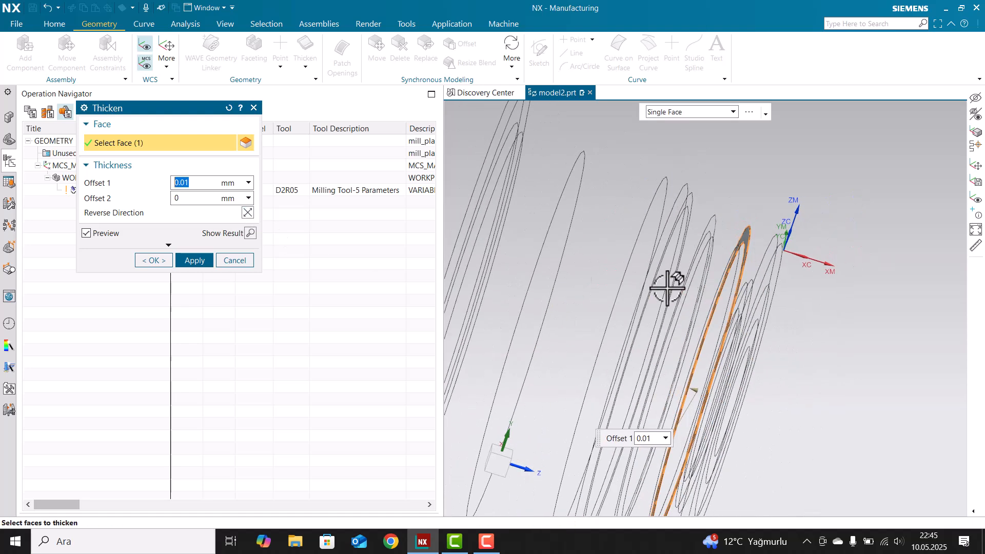
pyautogui.click(145, 260)
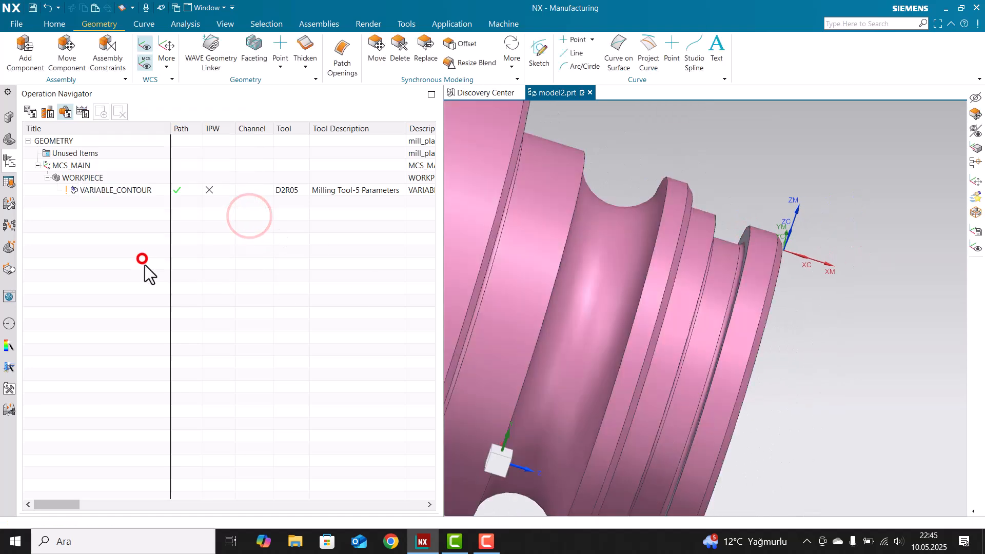
# - Set the selection type filter to No Selection Filter and hide the shaft body, leaving the two thin rings
pyautogui.click(670, 242)
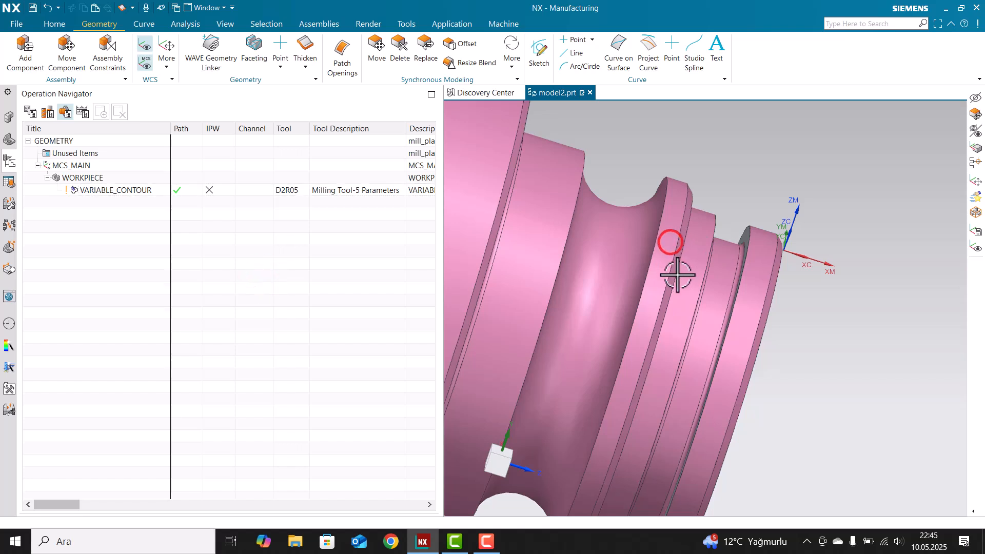
pyautogui.click(261, 22)
pyautogui.click(675, 268)
pyautogui.click(110, 44)
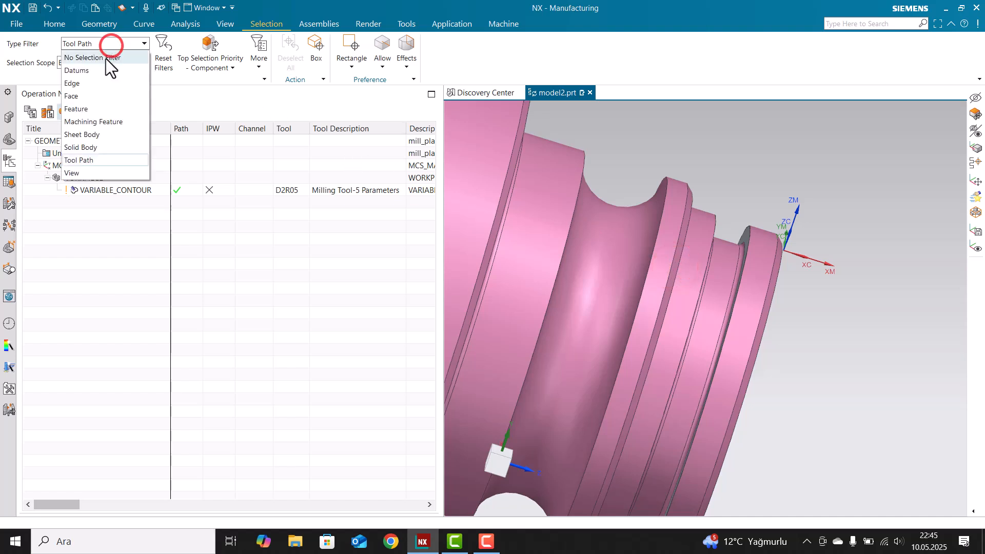
pyautogui.click(106, 58)
pyautogui.click(713, 272)
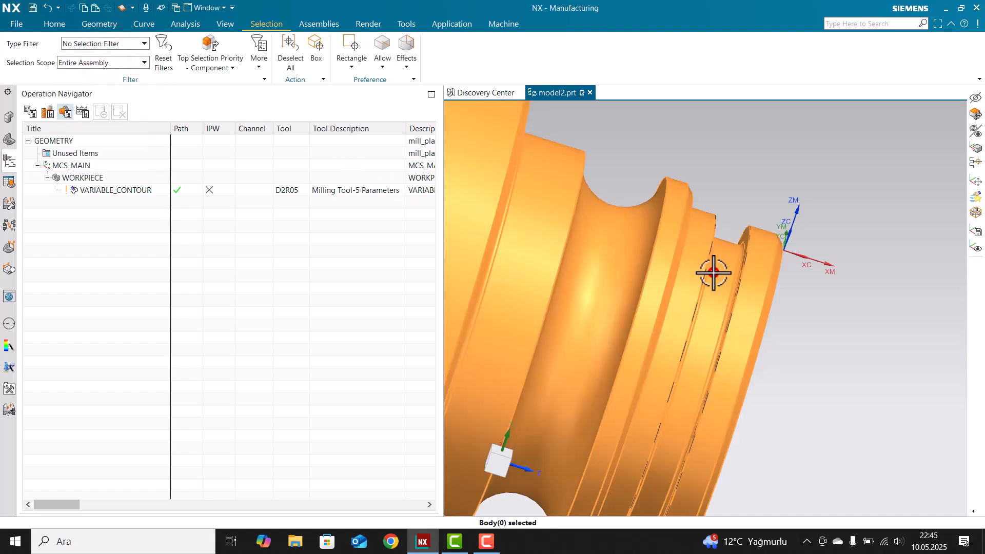
pyautogui.hotkey('ctrl', 'b')
pyautogui.moveTo(674, 345); pyautogui.dragTo(634, 266, button='middle')
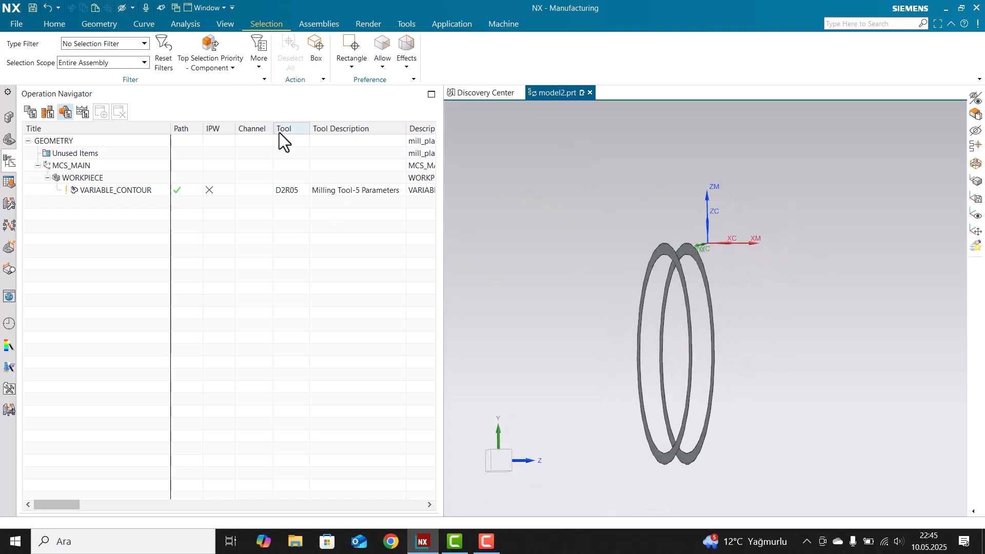
# - Offset the outward-facing flat faces of both rings by 2.4 mm with Offset Region, away from the groove
pyautogui.click(85, 23)
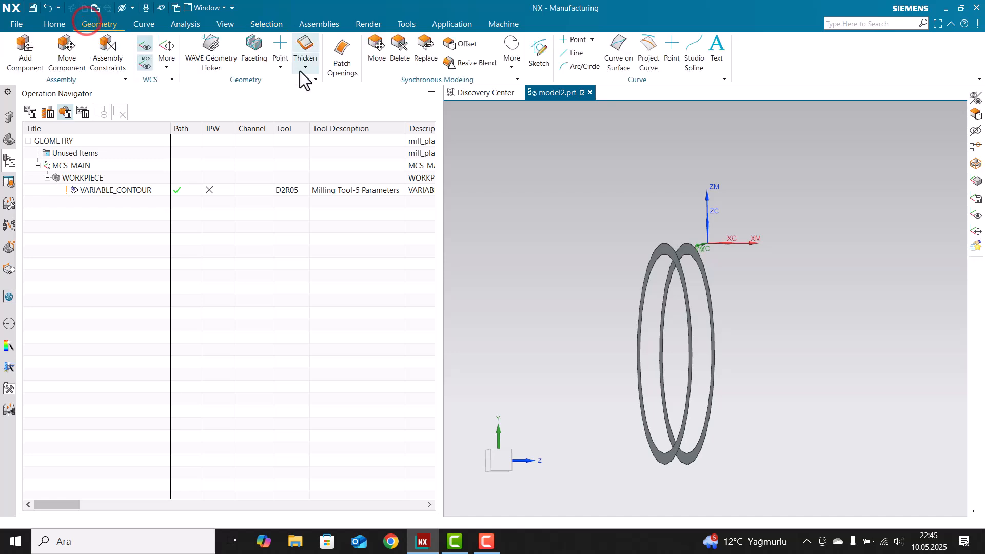
pyautogui.click(472, 43)
pyautogui.scroll(-3, 667, 246)
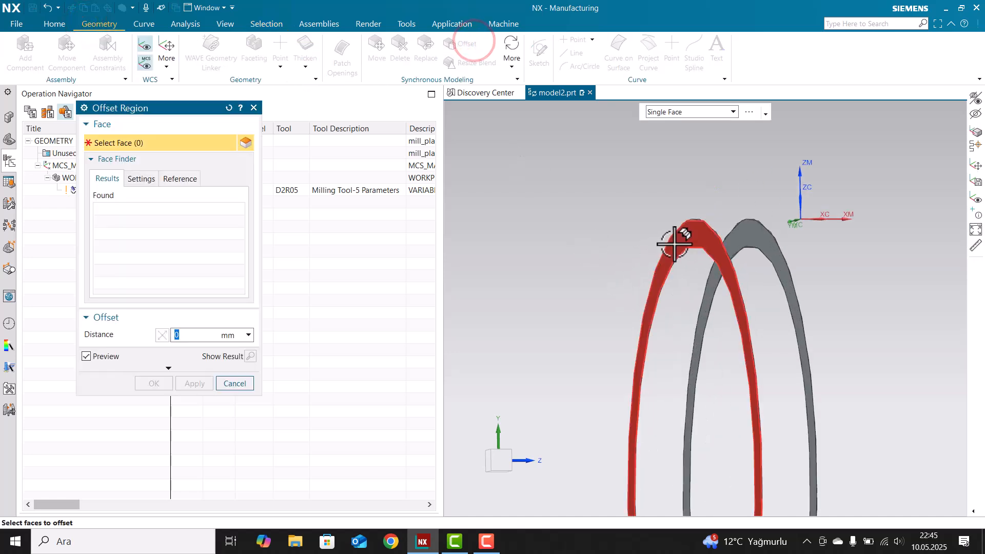
pyautogui.click(656, 254)
pyautogui.moveTo(661, 243); pyautogui.dragTo(618, 248)
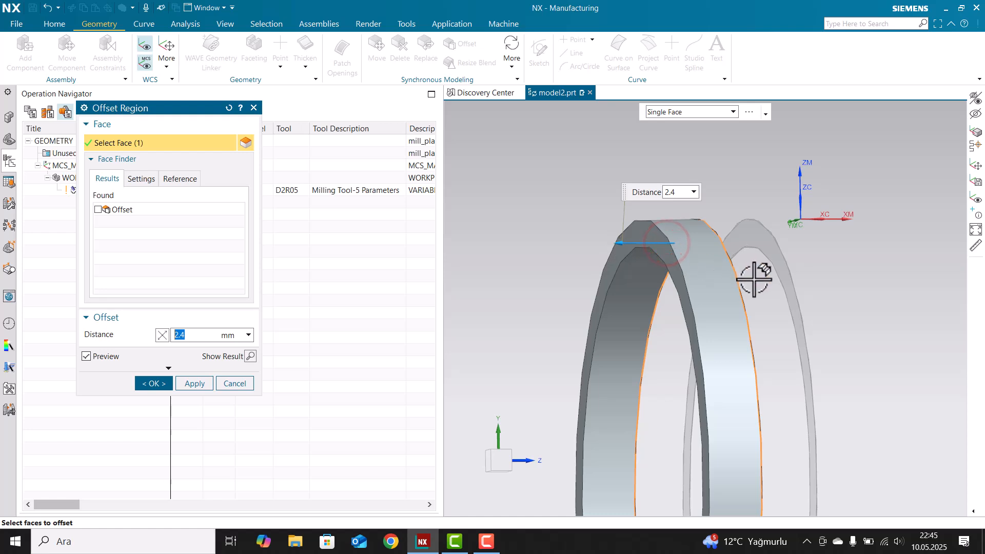
pyautogui.click(765, 242)
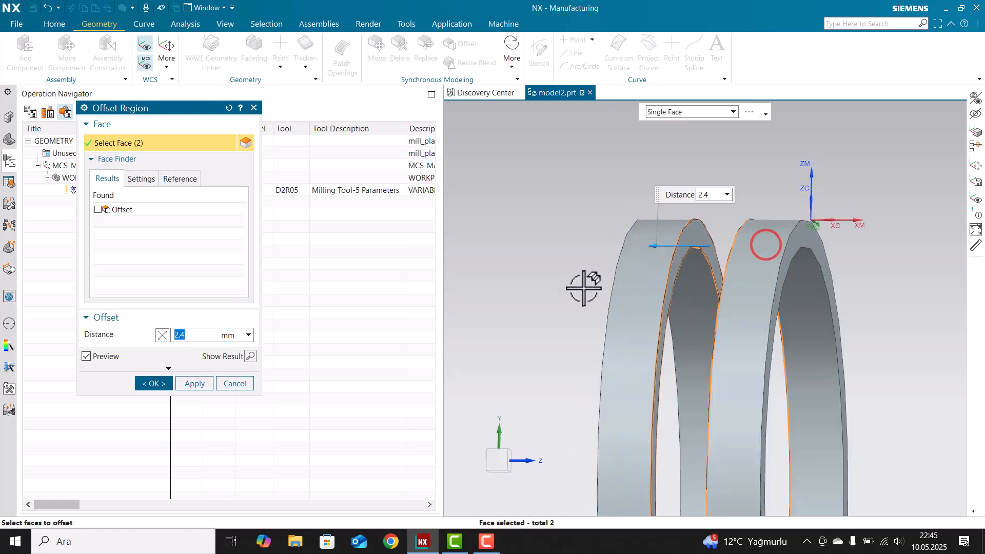
pyautogui.click(194, 384)
# - Offset the outer cylindrical faces of both rings outward by 2.8 mm
pyautogui.click(636, 247)
pyautogui.click(729, 266)
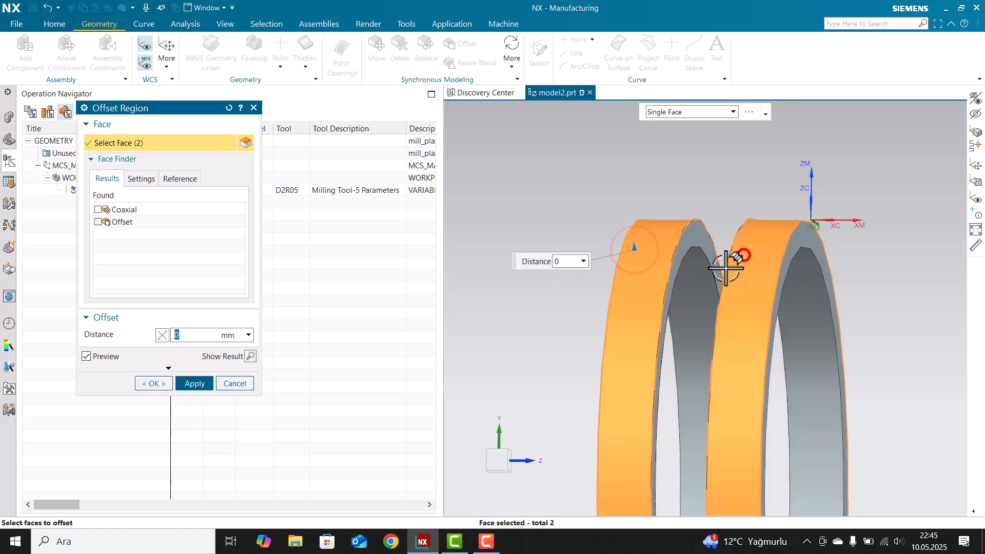
pyautogui.moveTo(638, 246); pyautogui.dragTo(625, 195)
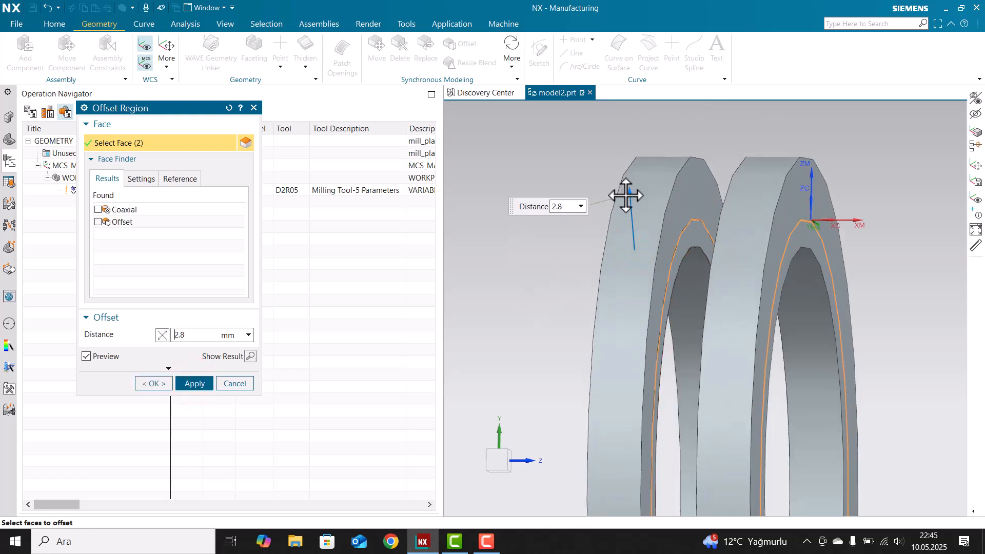
pyautogui.click(149, 384)
# - Bring the hidden shaft body back into view together with the two rings
pyautogui.scroll(5, 572, 319)
pyautogui.click(605, 291)
pyautogui.click(692, 316)
pyautogui.hotkey('ctrl', 'b')
pyautogui.hotkey('ctrl', 'shift', 'b')
pyautogui.scroll(-3, 676, 312)
pyautogui.moveTo(676, 312)
pyautogui.mouseDown(button='middle')
pyautogui.moveTo(655, 310)
pyautogui.moveTo(679, 308)
pyautogui.moveTo(649, 323)
pyautogui.moveTo(642, 345)
pyautogui.moveTo(682, 315)
pyautogui.moveTo(668, 325)
pyautogui.mouseUp(button='middle')
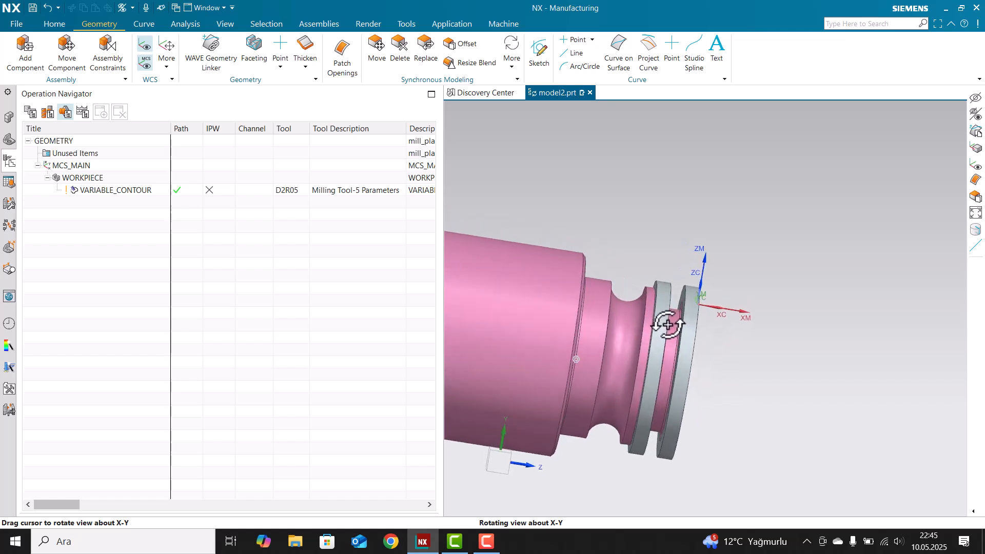
# - Assign the two ring bodies as check geometry of the Variable Contour operation and generate its tool path
pyautogui.doubleClick(172, 191)
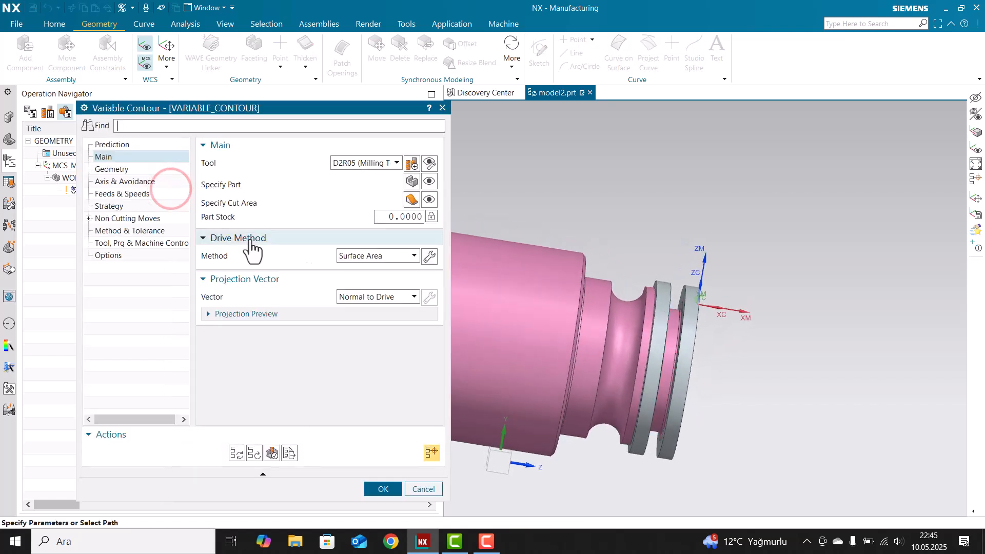
pyautogui.click(110, 168)
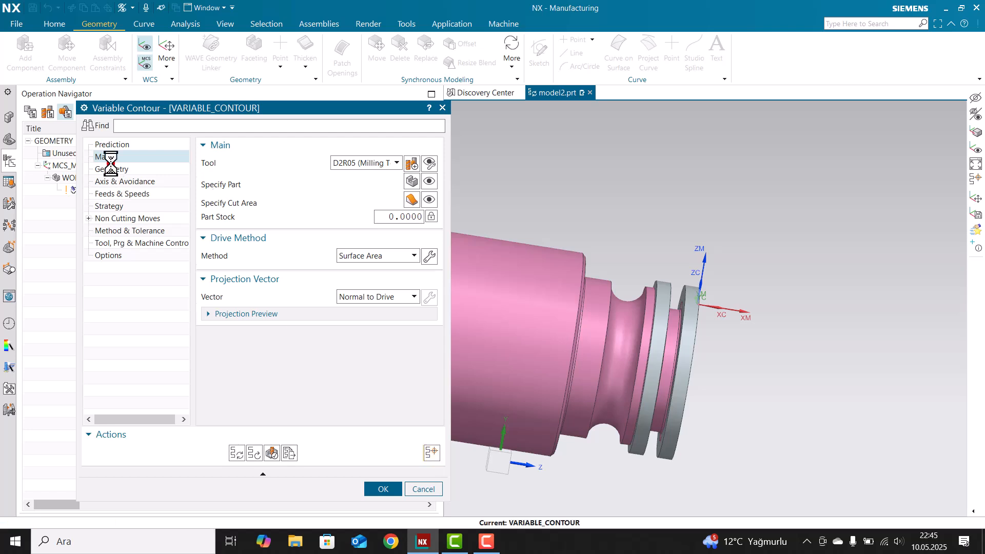
pyautogui.click(416, 205)
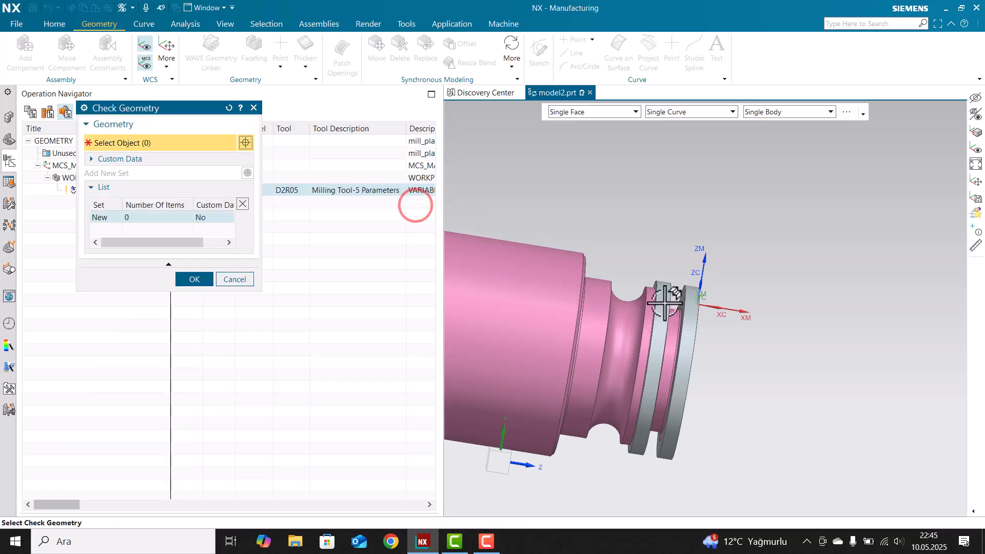
pyautogui.click(664, 303)
pyautogui.click(693, 324)
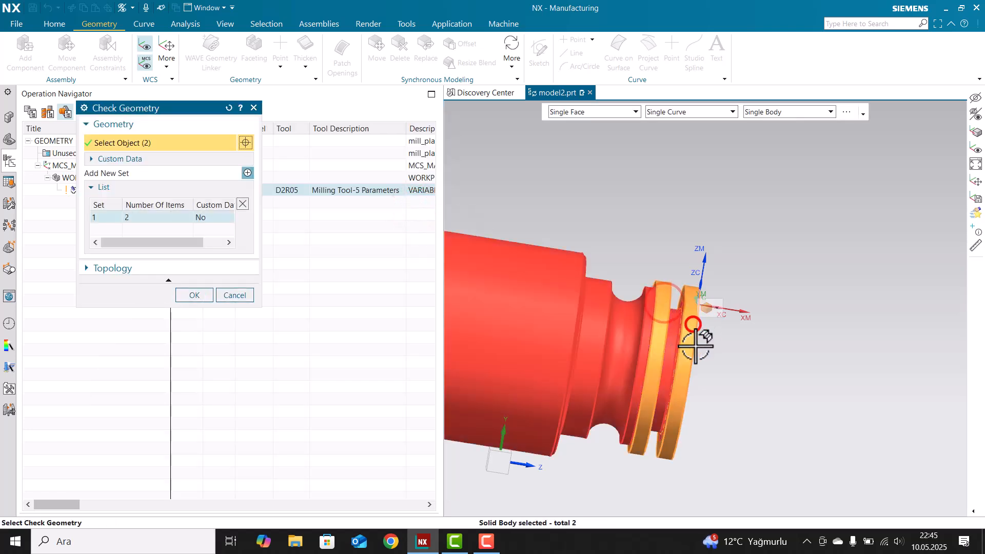
pyautogui.click(195, 296)
pyautogui.click(232, 451)
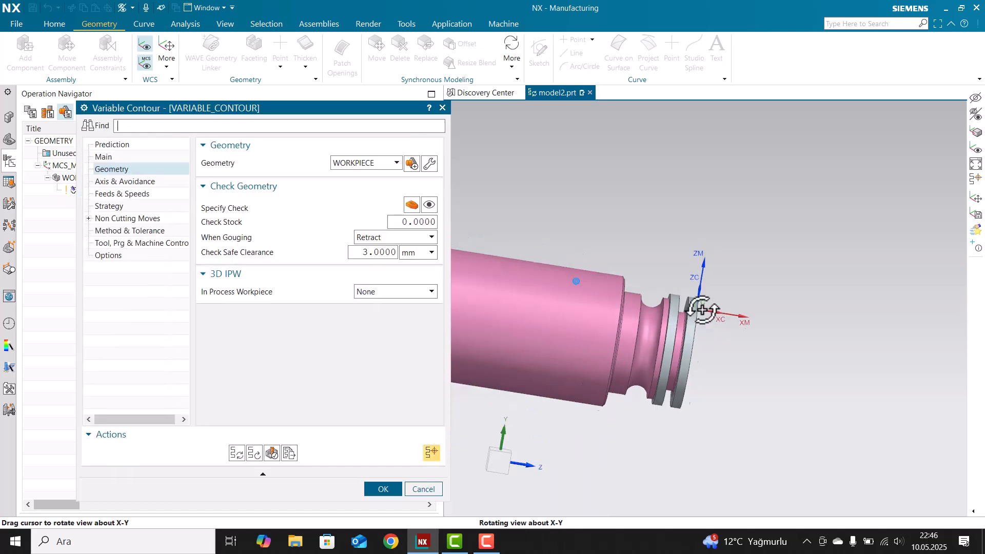
# - Set the check safe clearance to 0.01 mm, then regenerate and accept the Variable Contour operation
pyautogui.moveTo(701, 306); pyautogui.dragTo(679, 299, button='middle')
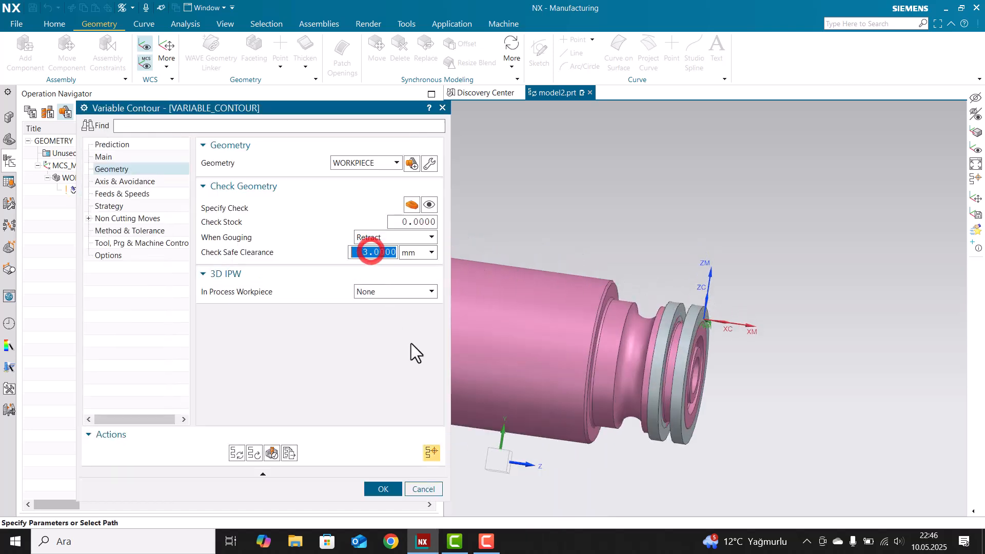
pyautogui.write('0.01')
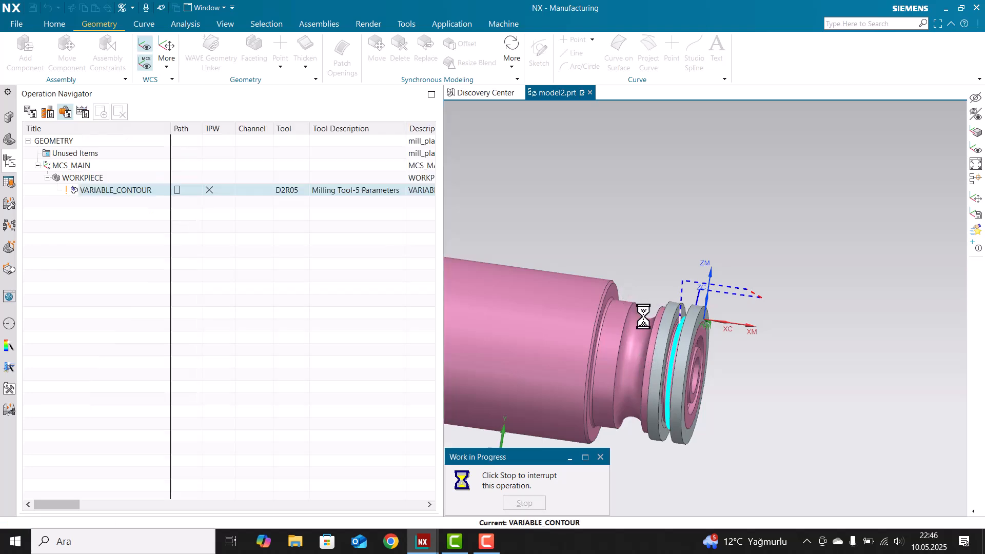
pyautogui.middleClick(670, 326)
pyautogui.scroll(-2, 678, 324)
pyautogui.moveTo(680, 324); pyautogui.dragTo(692, 316, button='middle')
pyautogui.click(415, 279)
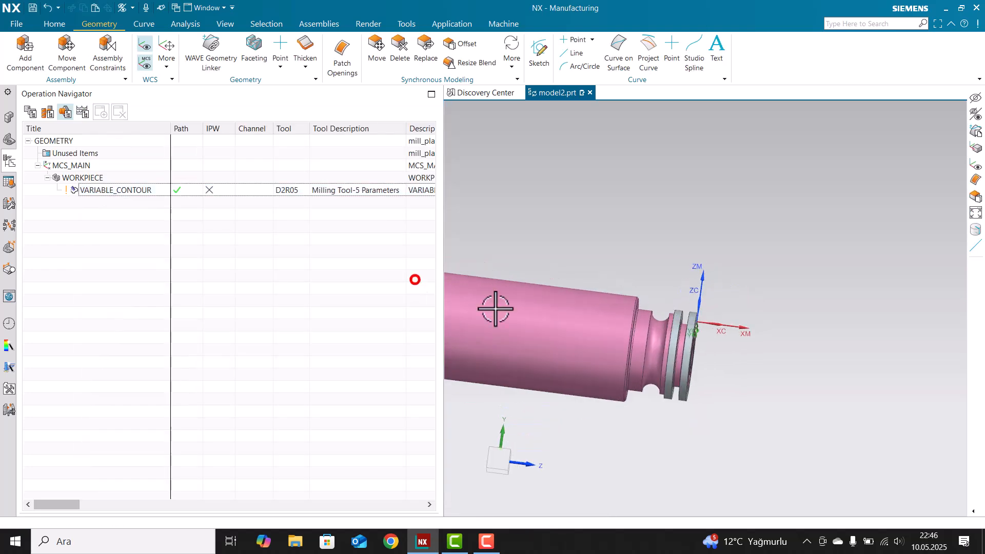
# - Hide the two ring bodies beside the groove
pyautogui.scroll(3, 674, 349)
pyautogui.click(704, 319)
pyautogui.click(664, 319)
pyautogui.hotkey('ctrl', 'b')
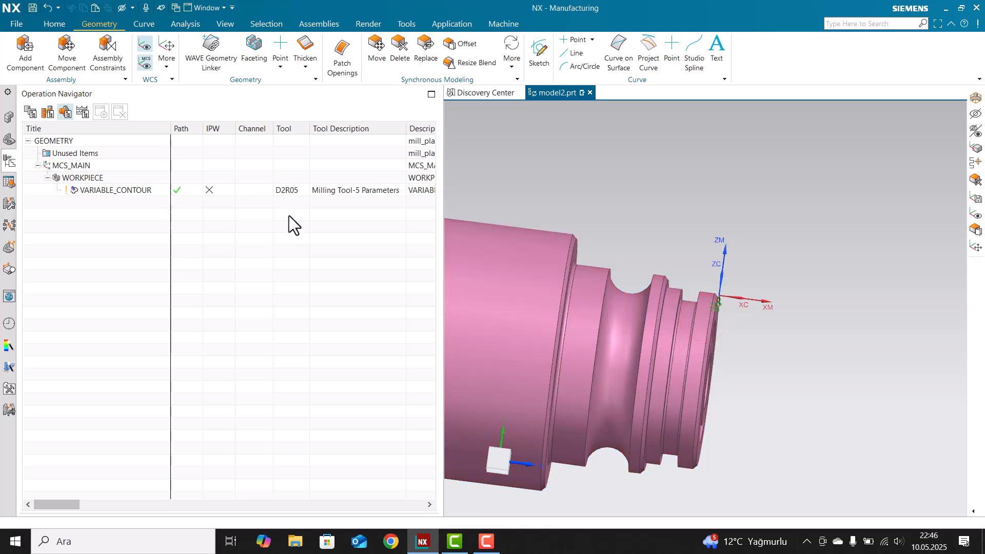
# - Display the operation's tool path and check geometry and examine the cutting layers and retract moves at the groove
pyautogui.click(287, 191)
pyautogui.scroll(2, 721, 314)
pyautogui.moveTo(721, 314)
pyautogui.mouseDown(button='middle')
pyautogui.moveTo(692, 344)
pyautogui.moveTo(715, 307)
pyautogui.mouseUp(button='middle')
pyautogui.scroll(-3, 702, 327)
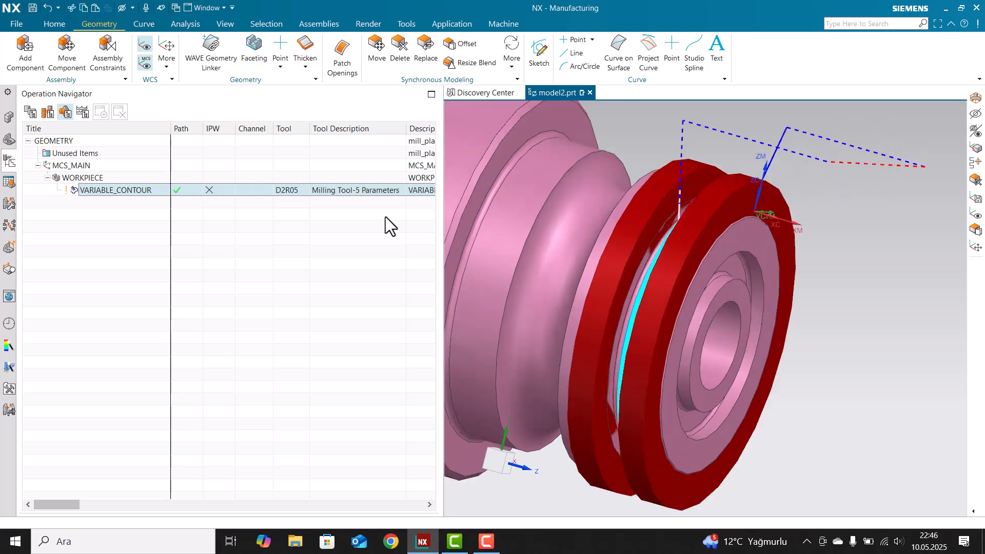
# - Set the traverse type between regions of the Variable Contour operation to Direct, then regenerate and accept the tool path
pyautogui.doubleClick(288, 193)
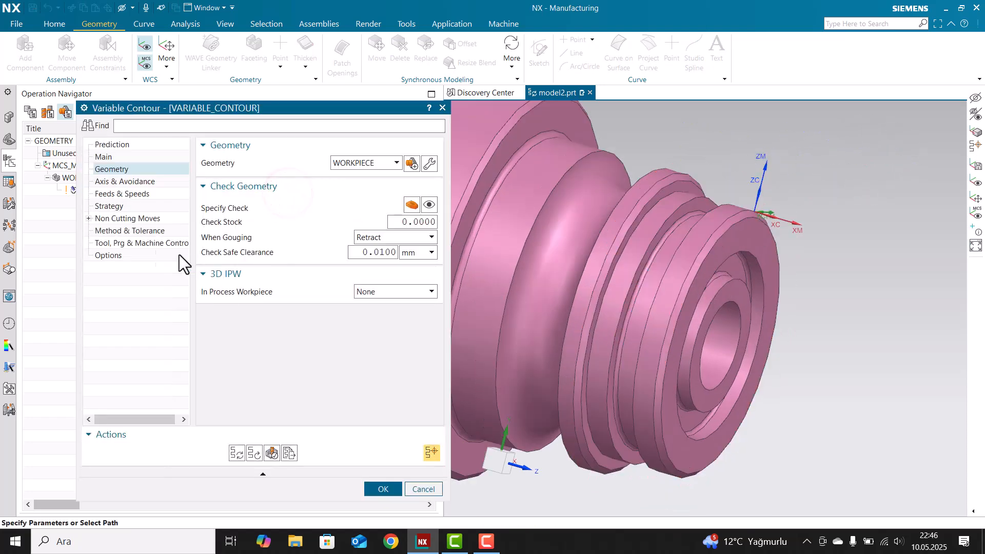
pyautogui.click(115, 219)
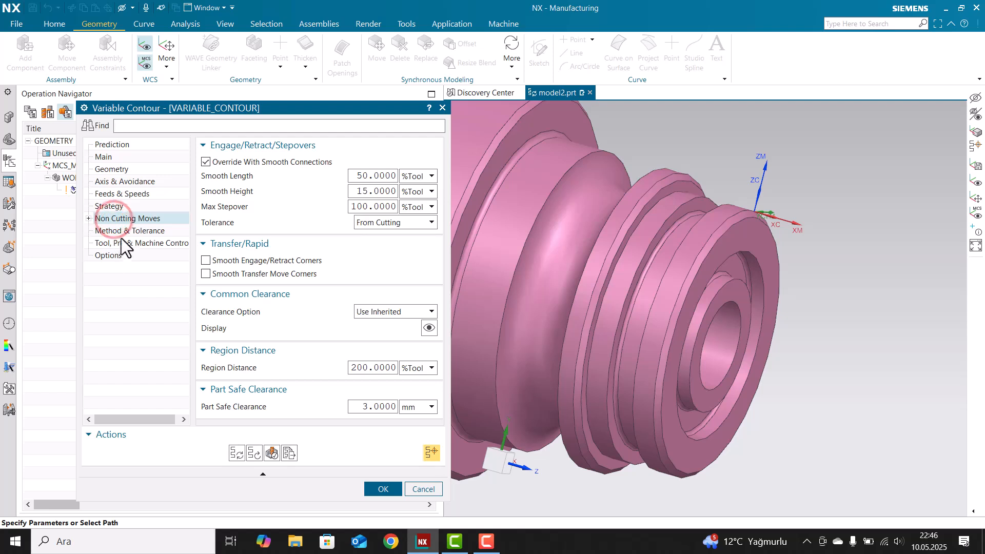
pyautogui.click(89, 218)
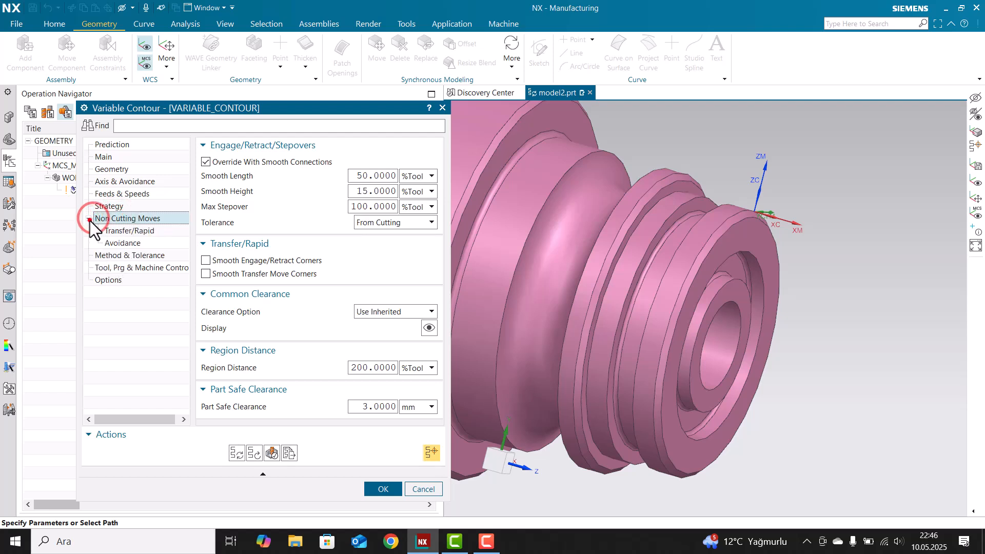
pyautogui.click(124, 230)
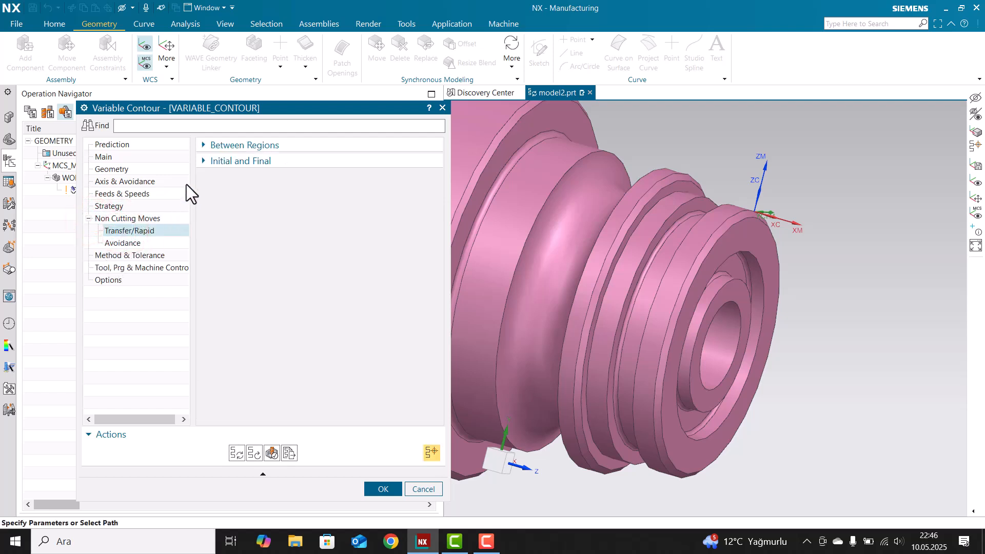
pyautogui.click(234, 147)
pyautogui.click(233, 163)
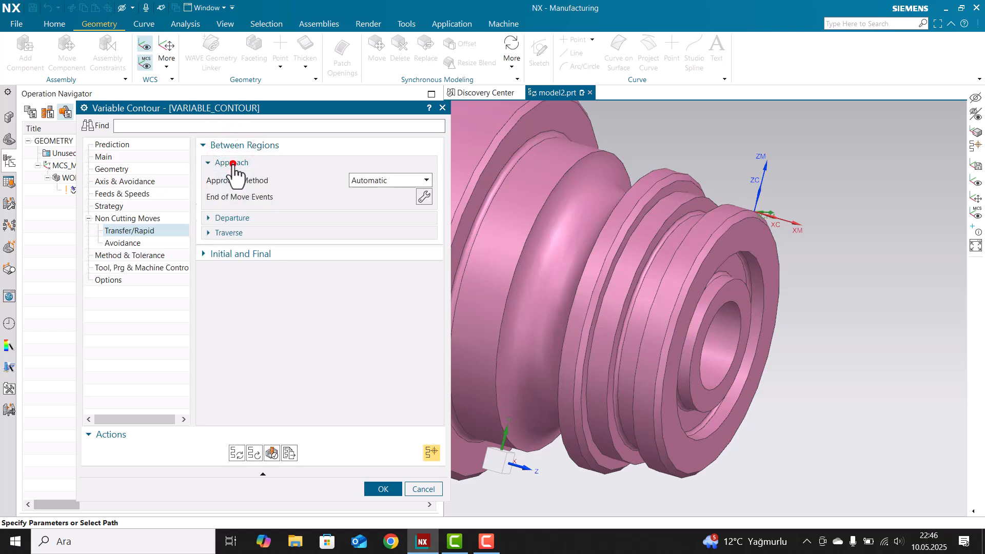
pyautogui.click(234, 218)
pyautogui.click(237, 273)
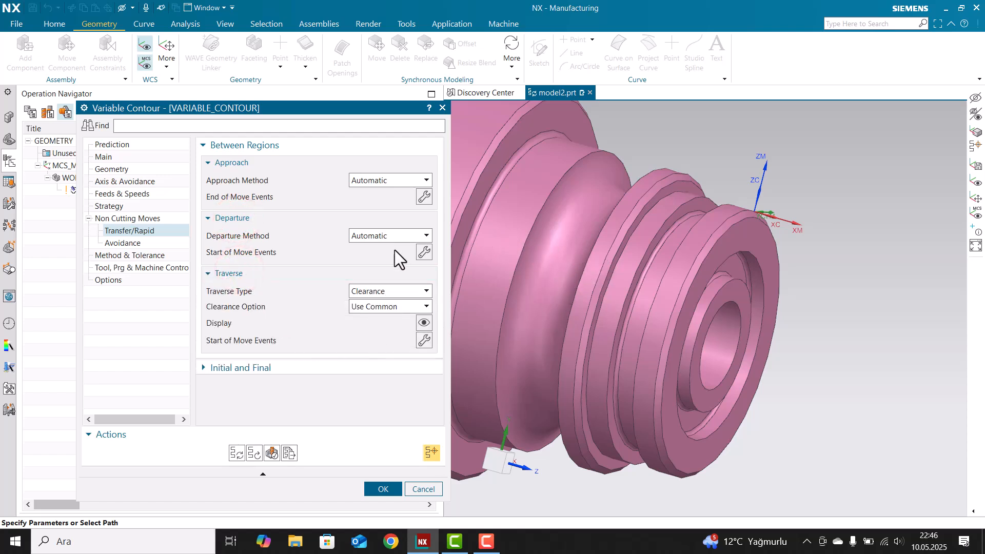
pyautogui.click(367, 292)
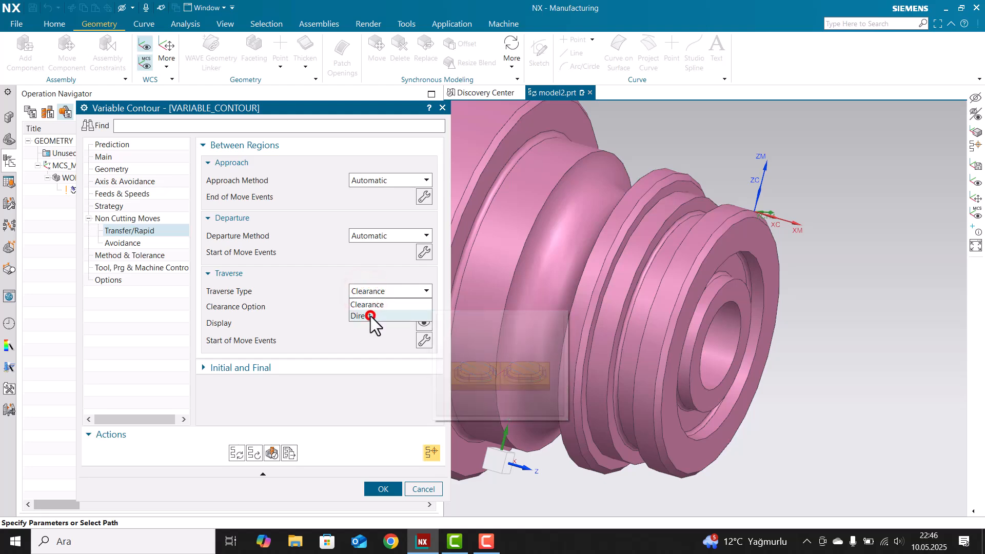
pyautogui.click(370, 316)
pyautogui.click(237, 452)
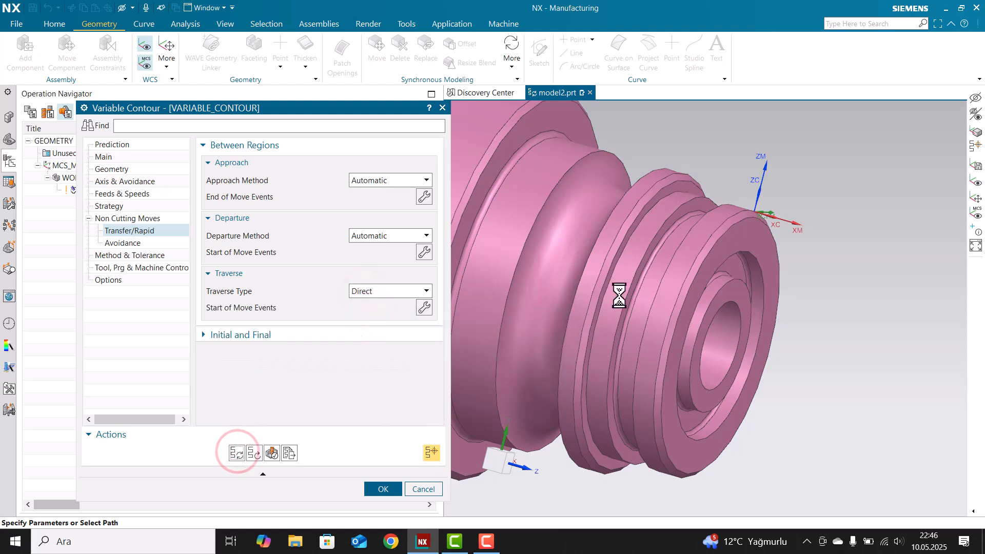
pyautogui.scroll(-4, 756, 205)
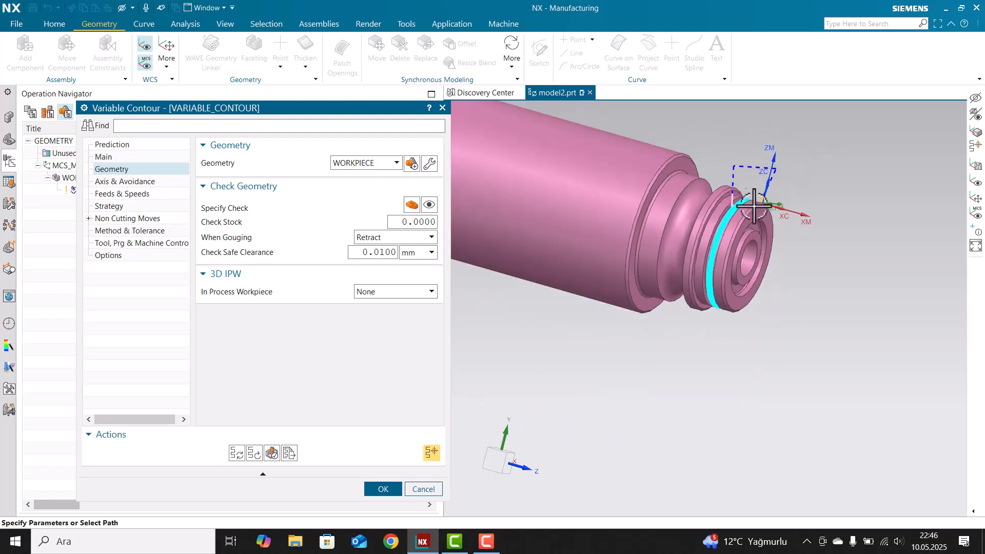
pyautogui.middleClick(713, 220)
pyautogui.moveTo(712, 220); pyautogui.dragTo(734, 203, button='middle')
# - Open the tool path verification of the Variable Contour operation and start replaying the tool motion around the groove
pyautogui.click(251, 277)
pyautogui.click(247, 191)
pyautogui.moveTo(465, 265); pyautogui.dragTo(611, 226, button='middle')
pyautogui.doubleClick(235, 192)
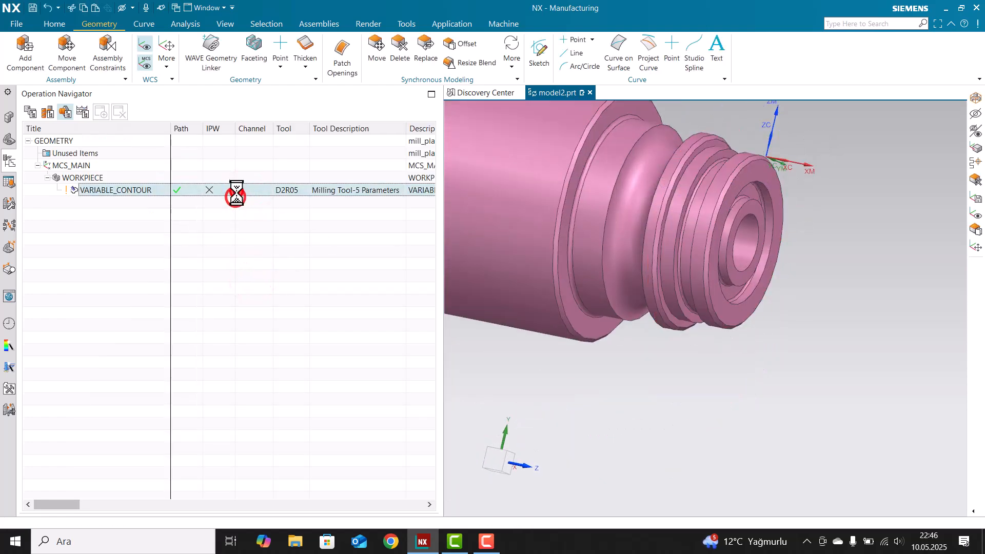
pyautogui.click(268, 452)
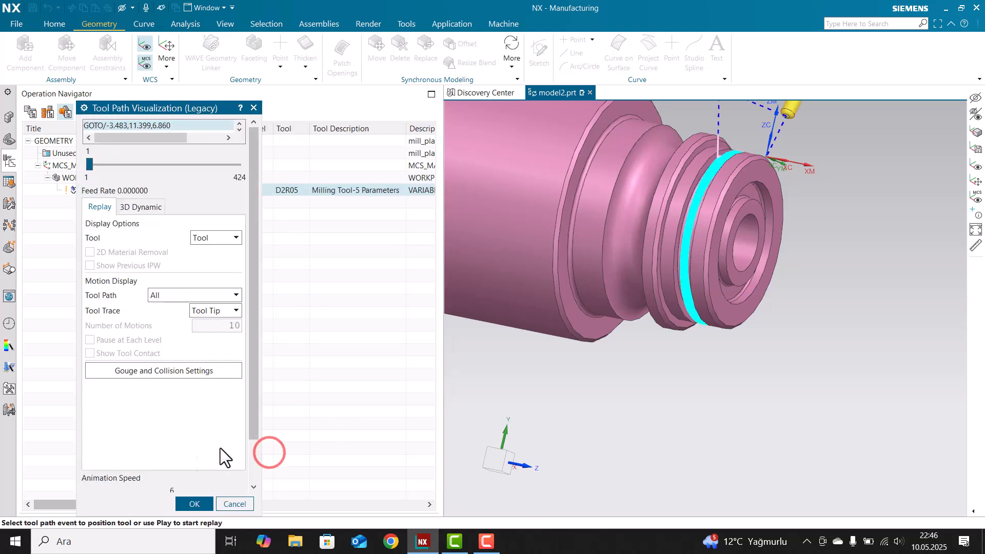
pyautogui.scroll(-2, 563, 376)
pyautogui.scroll(2, 513, 395)
pyautogui.scroll(-2, 177, 414)
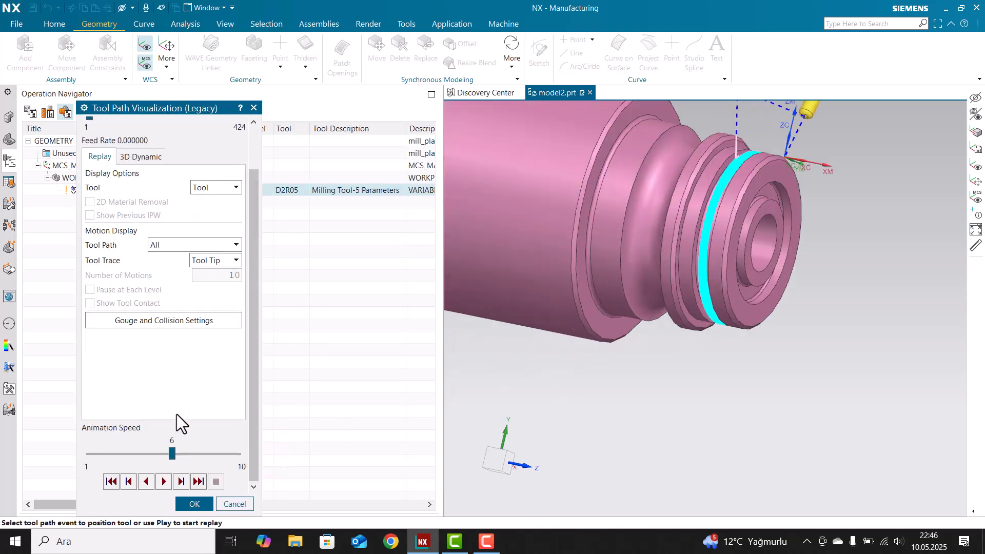
pyautogui.click(163, 481)
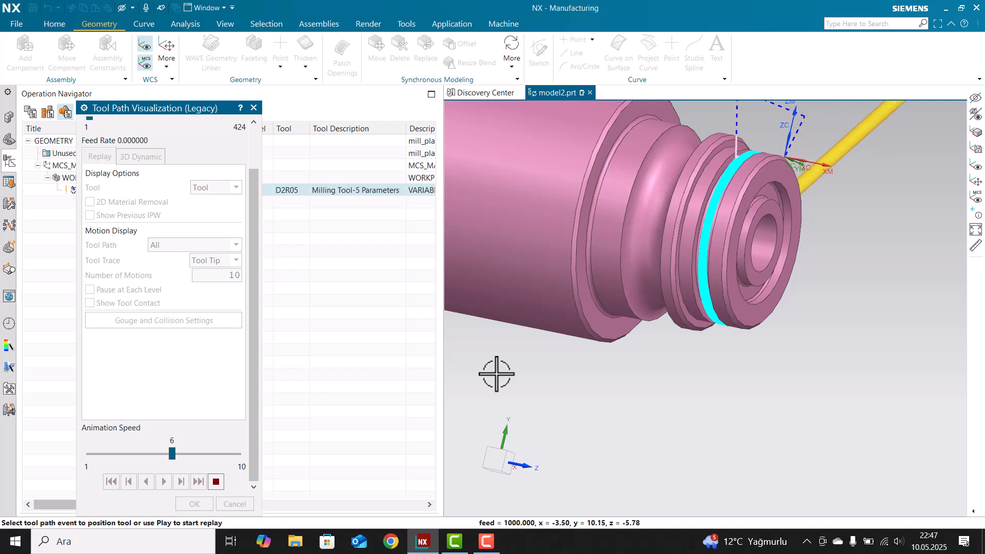
# - Raise the replay's animation speed to 8, watch the tool motion, then stop the replay and close the operation
pyautogui.click(204, 454)
pyautogui.click(220, 454)
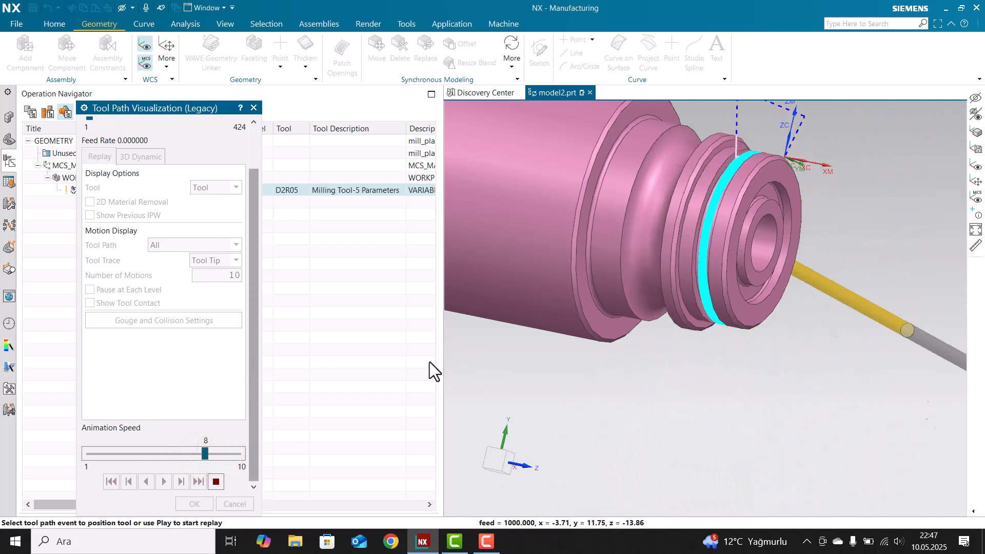
pyautogui.scroll(-2, 663, 256)
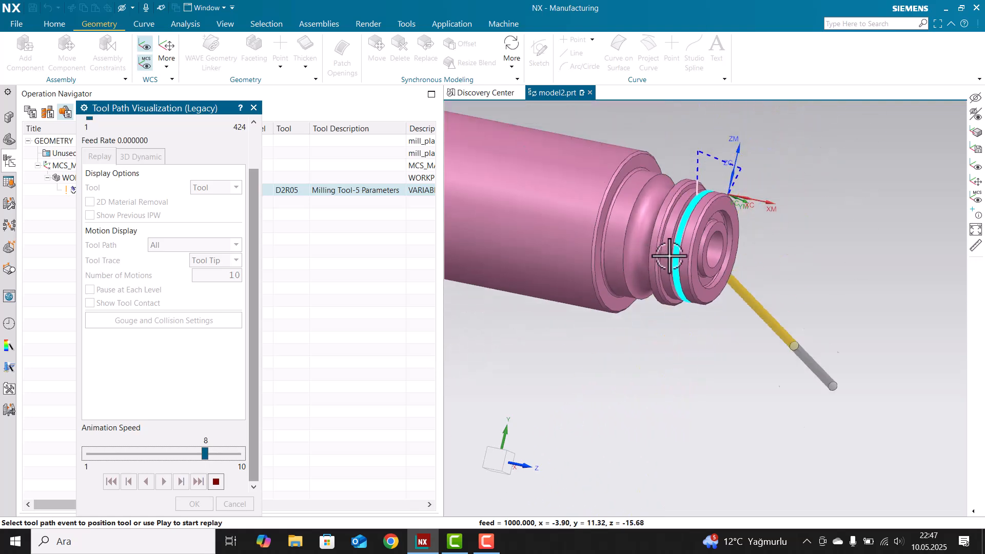
pyautogui.scroll(3, 651, 254)
pyautogui.scroll(-3, 664, 250)
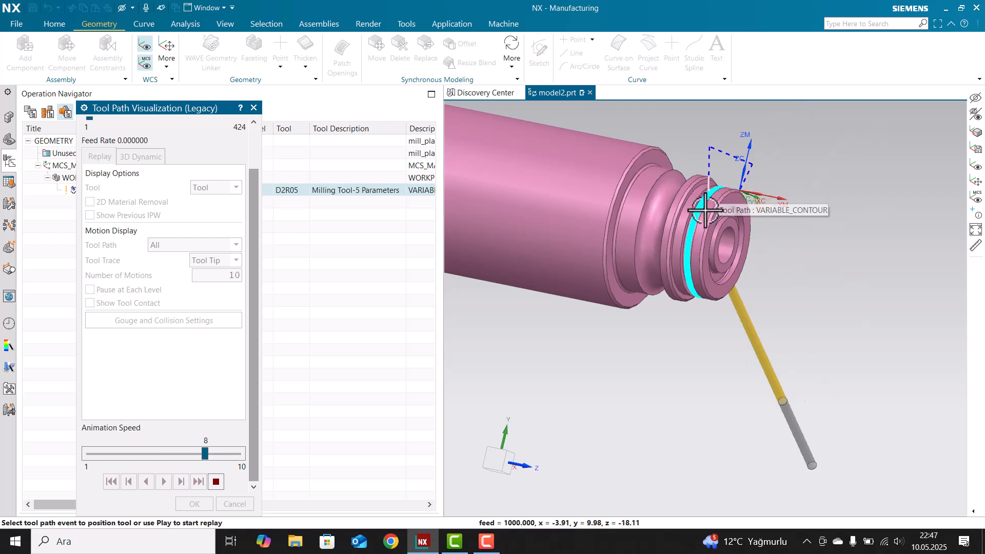
pyautogui.click(216, 481)
pyautogui.click(206, 504)
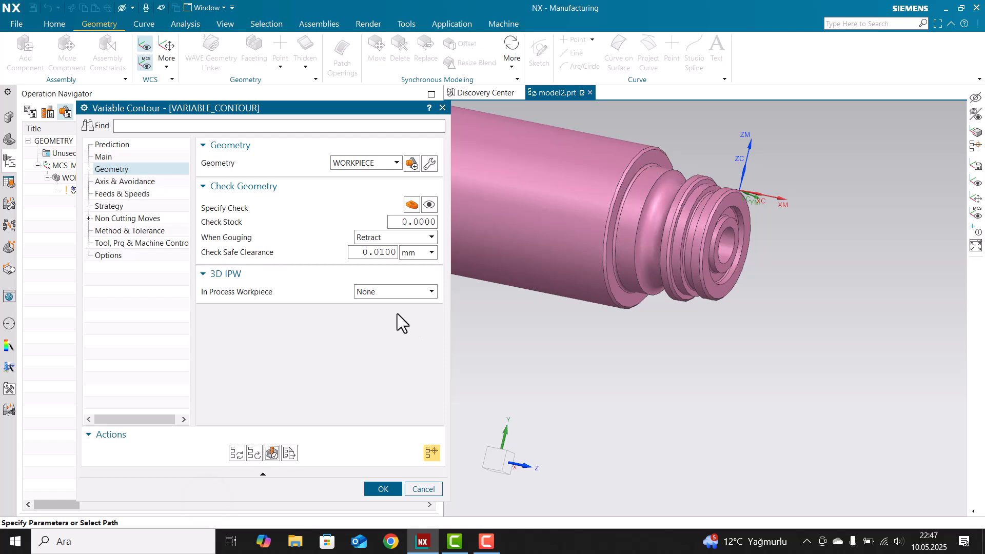
pyautogui.middleClick(199, 177)
pyautogui.click(137, 194)
pyautogui.rightClick(136, 195)
pyautogui.click(173, 327)
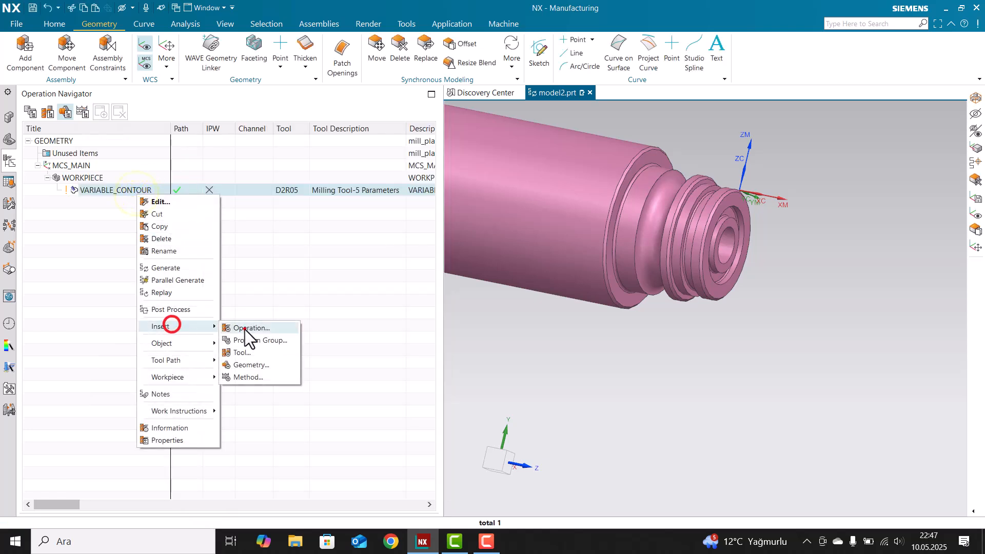
pyautogui.click(248, 326)
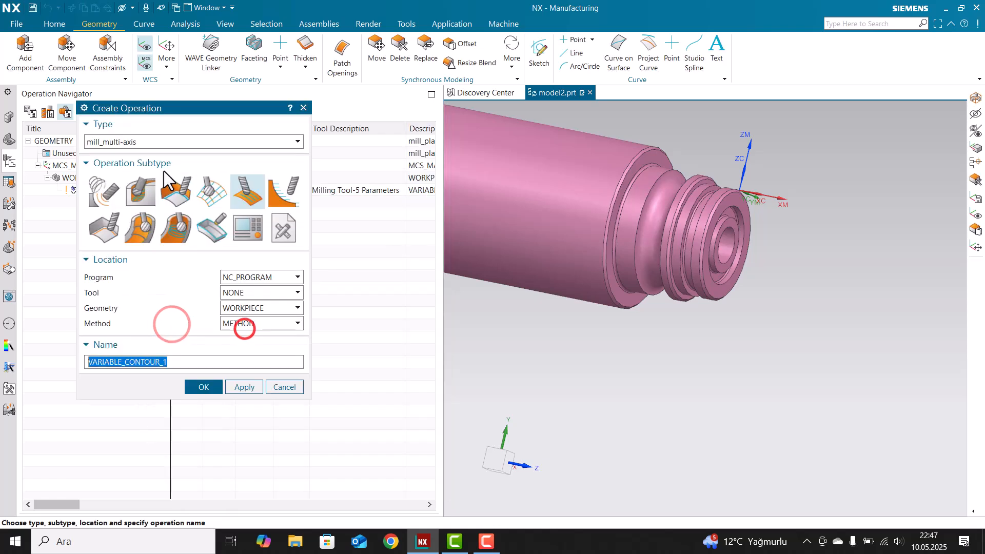
pyautogui.click(286, 388)
# - Display the Variable Contour operation's tool path and check rings and examine them at the groove
pyautogui.click(157, 190)
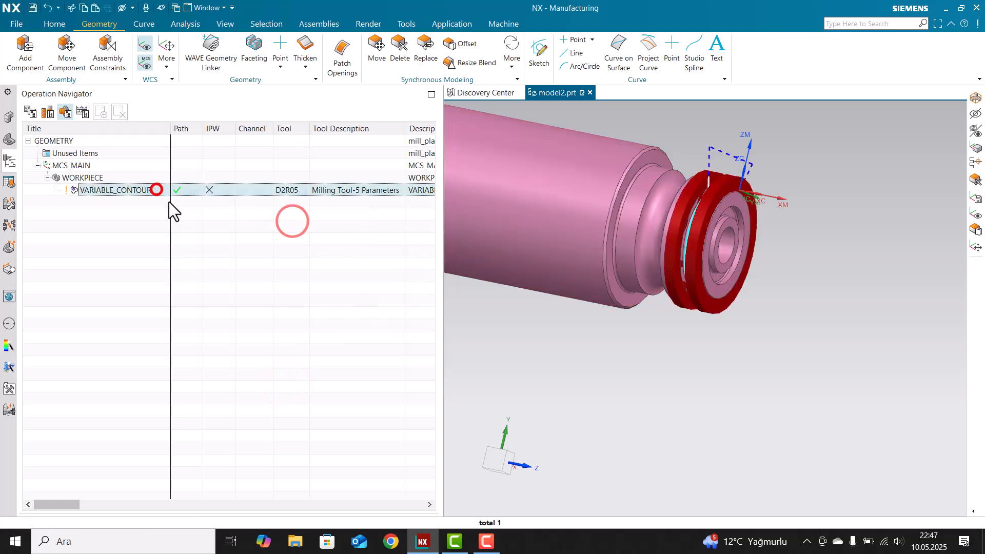
pyautogui.moveTo(708, 221); pyautogui.dragTo(717, 190, button='middle')
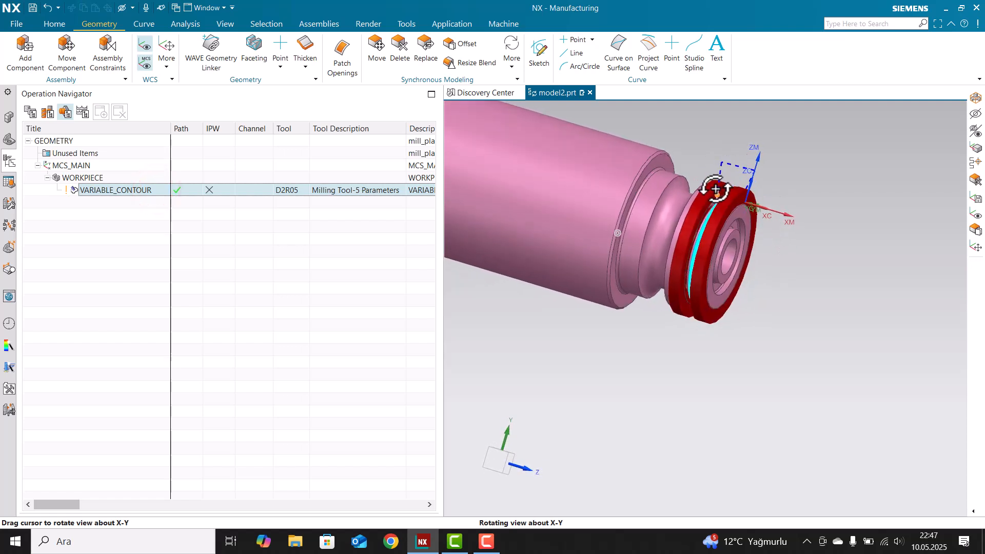
pyautogui.scroll(-2, 668, 221)
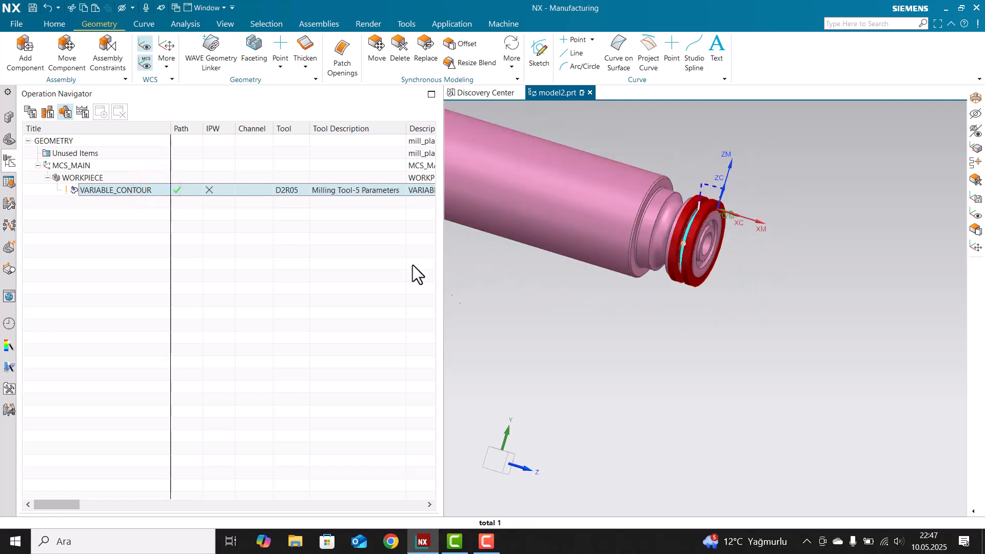